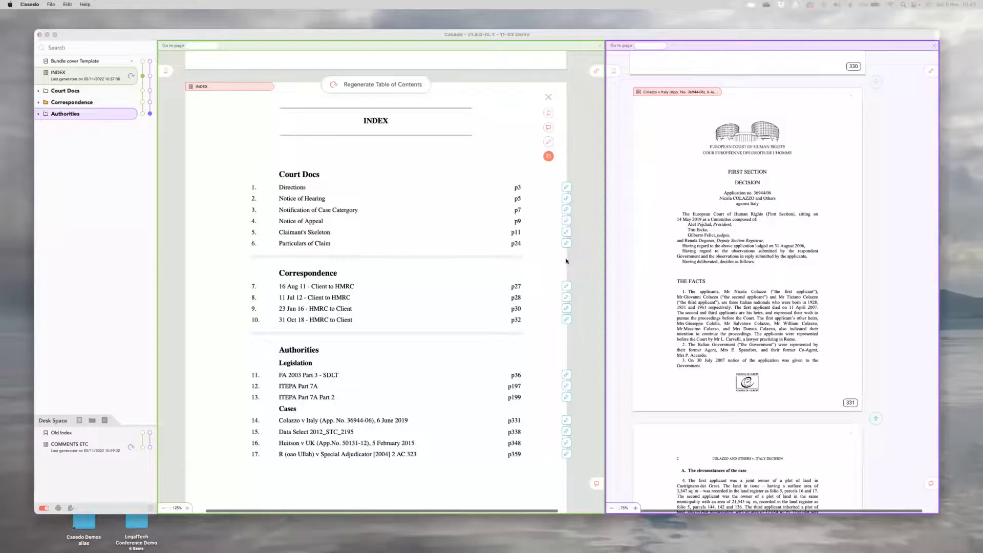
- Start a new case from File > New Case and name it 'Test bundle'
{"action": "scroll", "coordinate": [353, 218], "scroll_direction": "up", "scroll_amount": 10}
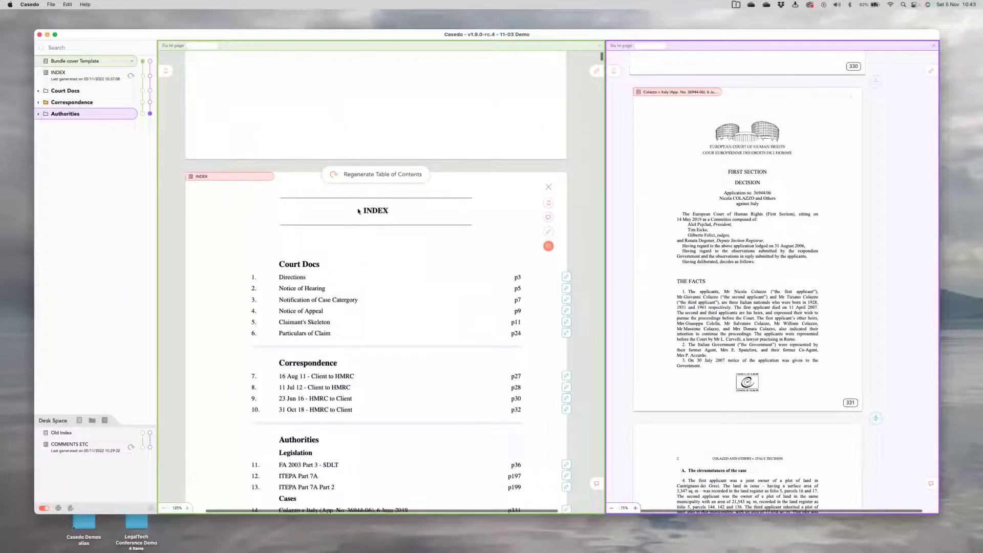
{"action": "scroll", "coordinate": [359, 218], "scroll_direction": "down", "scroll_amount": 5}
{"action": "scroll", "coordinate": [358, 219], "scroll_direction": "down", "scroll_amount": 5}
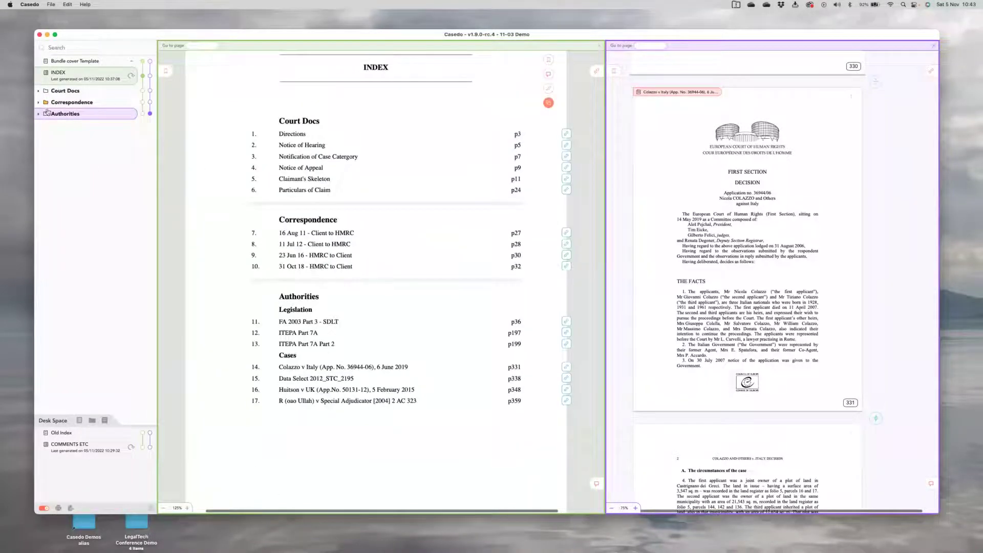
{"action": "scroll", "coordinate": [353, 230], "scroll_direction": "down", "scroll_amount": 2}
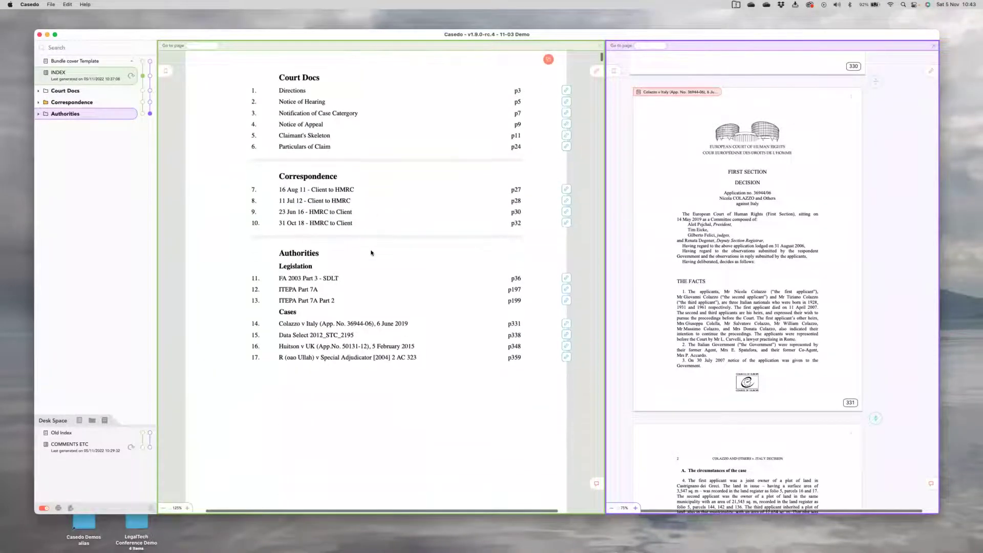
{"action": "scroll", "coordinate": [395, 245], "scroll_direction": "up", "scroll_amount": 5}
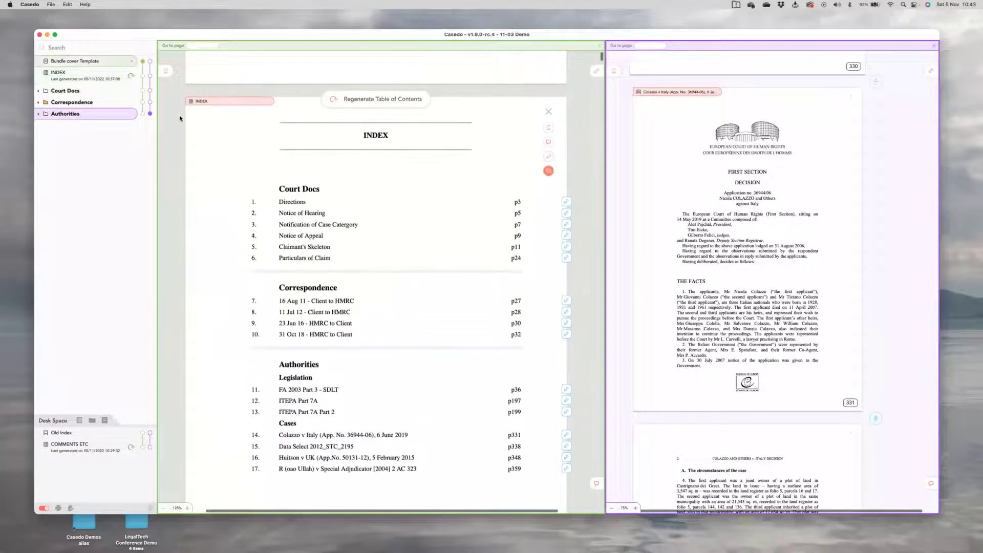
{"action": "left_click", "coordinate": [52, 4]}
{"action": "left_click", "coordinate": [59, 21]}
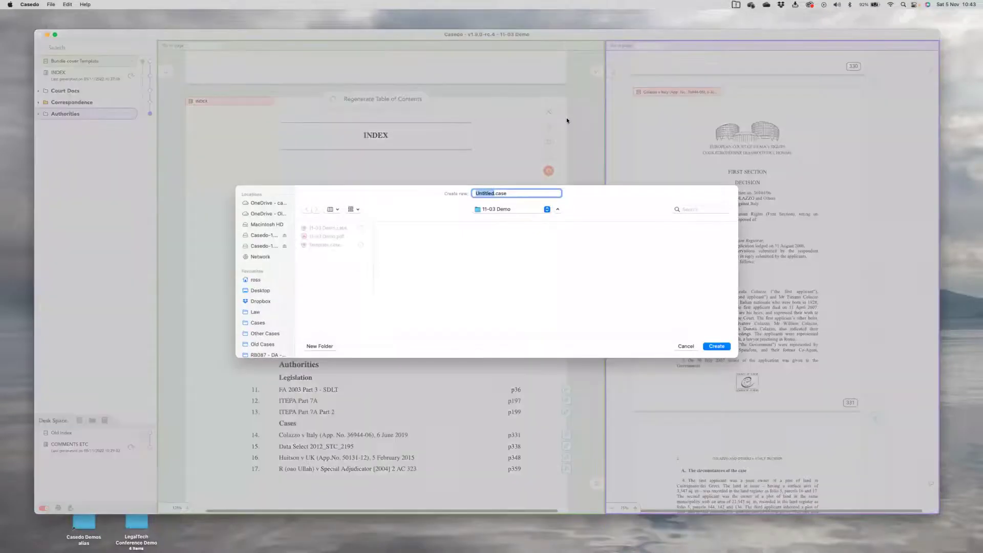
{"action": "type", "text": "Test bundle"}
{"action": "key", "text": "Return"}
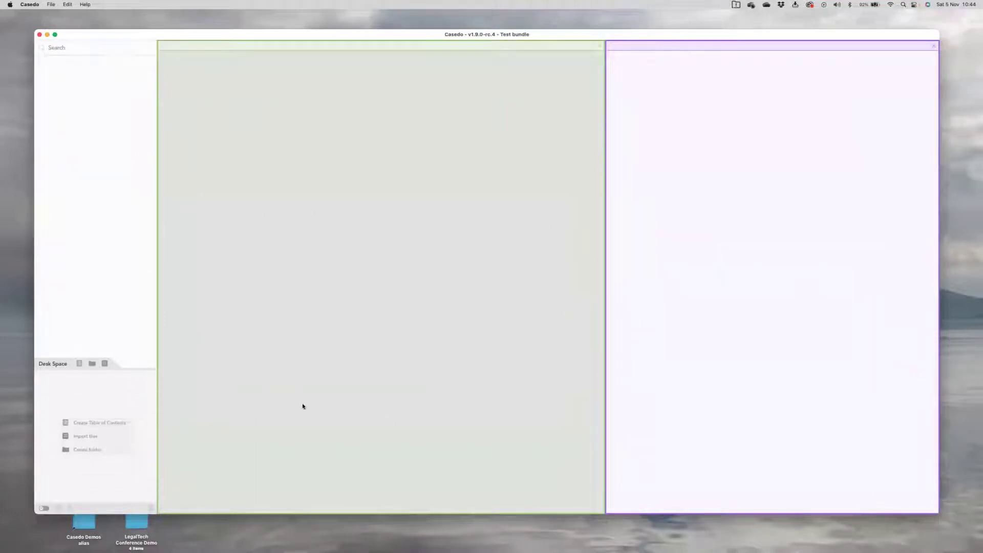
- Import the files from Bundling Demo files > e-bundling > Docs to bundle into the Desk Space
{"action": "left_click", "coordinate": [104, 364]}
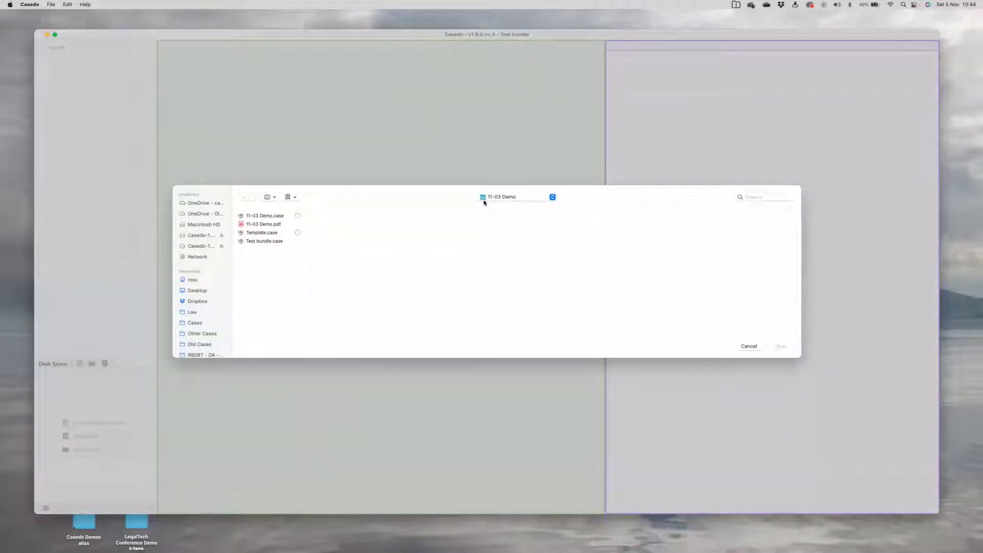
{"action": "left_click", "coordinate": [487, 197]}
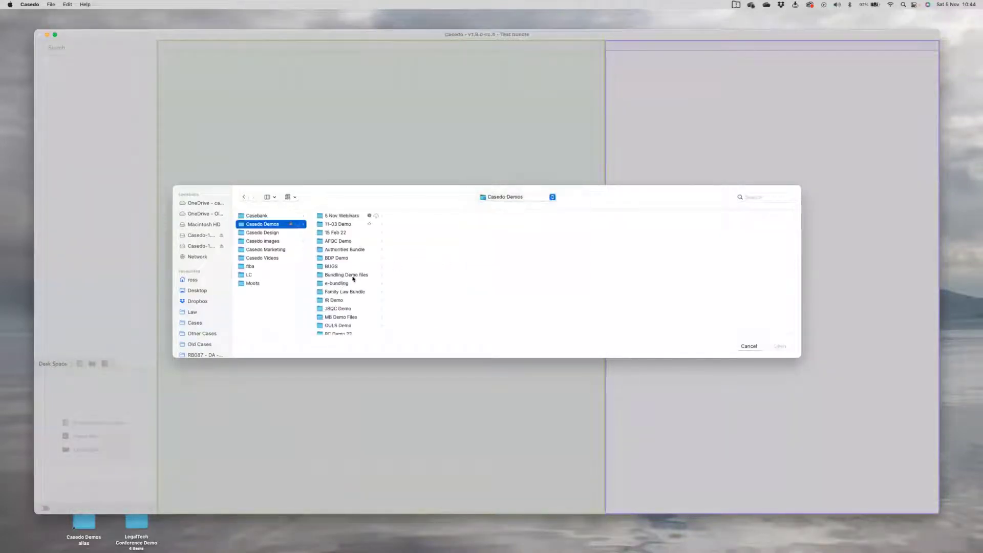
{"action": "left_click", "coordinate": [352, 276]}
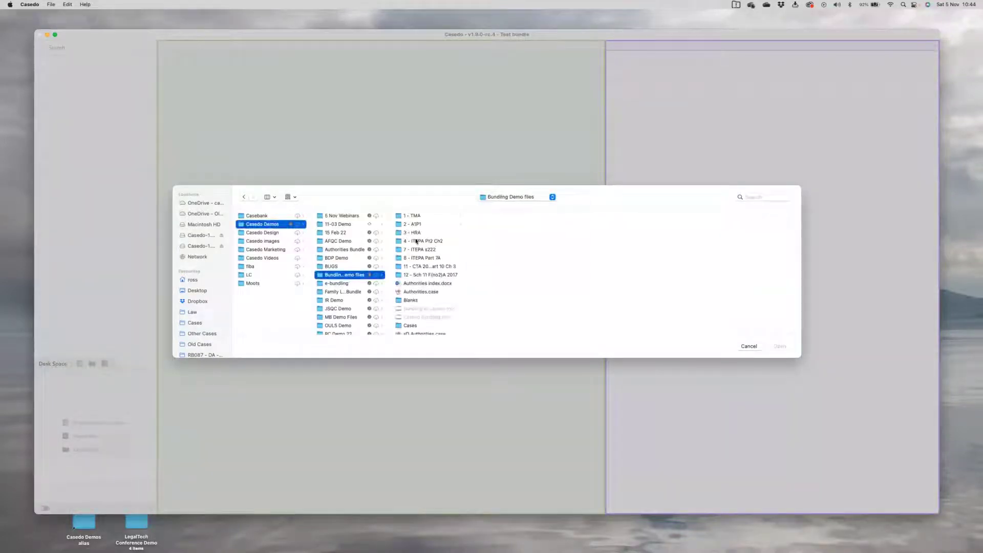
{"action": "left_click", "coordinate": [343, 251]}
{"action": "left_click", "coordinate": [343, 283]}
{"action": "left_click", "coordinate": [427, 223]}
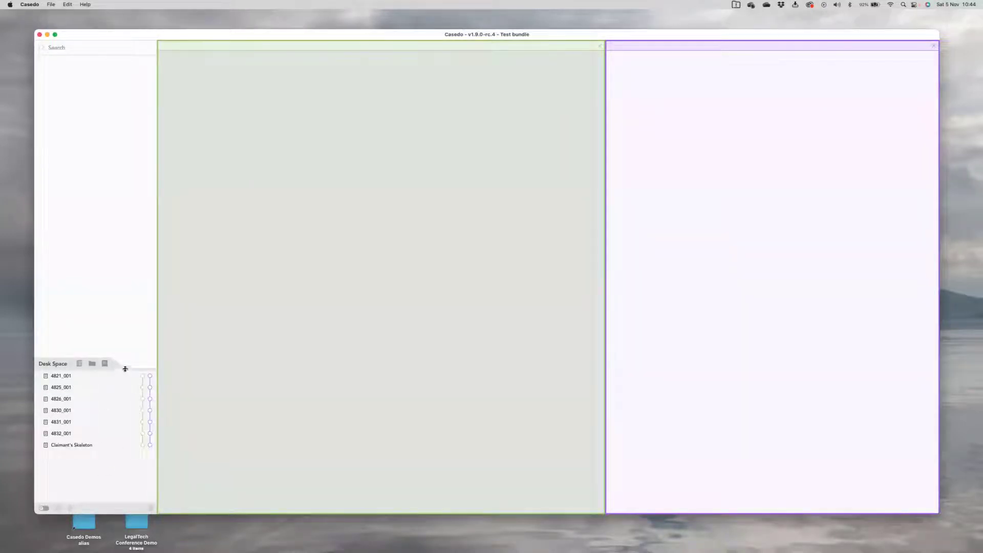
- Rename Desk Space document 4825_001 to 'Notice of Appeal'
{"action": "left_click_drag", "start_coordinate": [125, 368], "coordinate": [123, 375]}
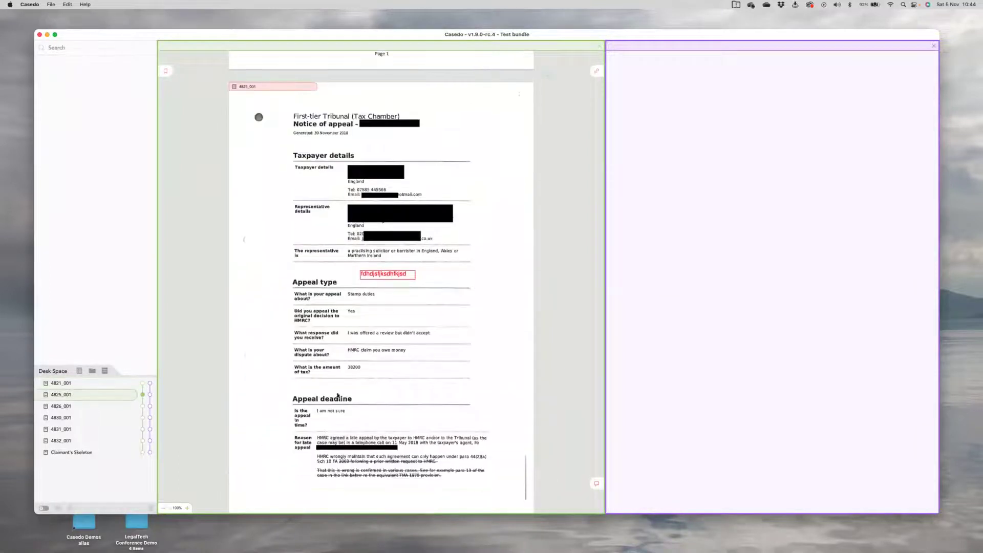
{"action": "scroll", "coordinate": [334, 394], "scroll_direction": "down", "scroll_amount": 1}
{"action": "left_click", "coordinate": [56, 384]}
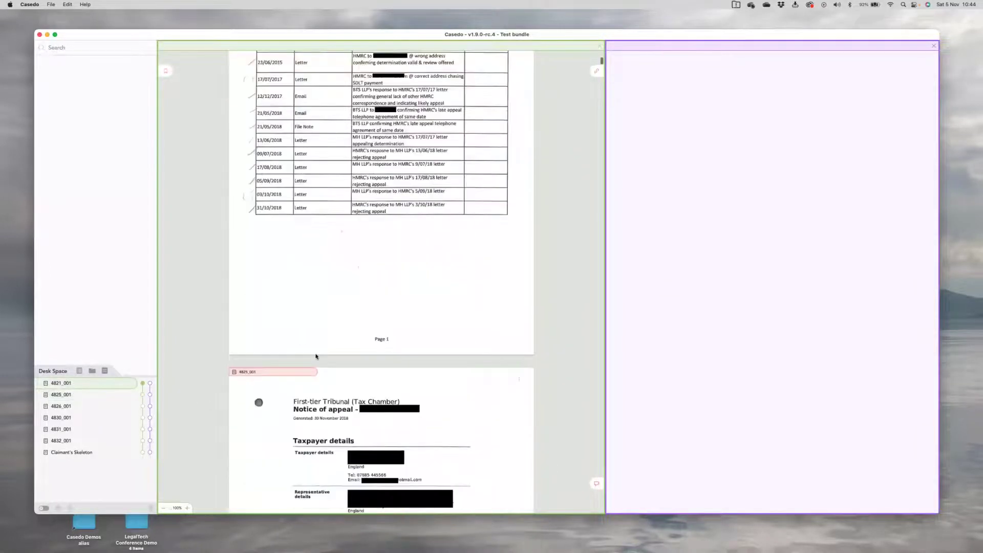
{"action": "left_click", "coordinate": [59, 394]}
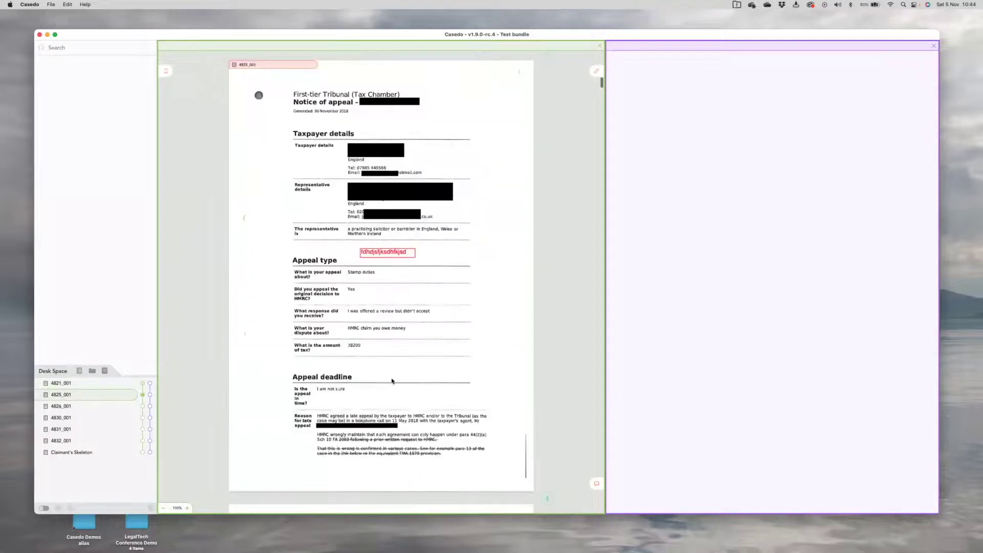
{"action": "double_click", "coordinate": [59, 394]}
{"action": "type", "text": "Notic"}
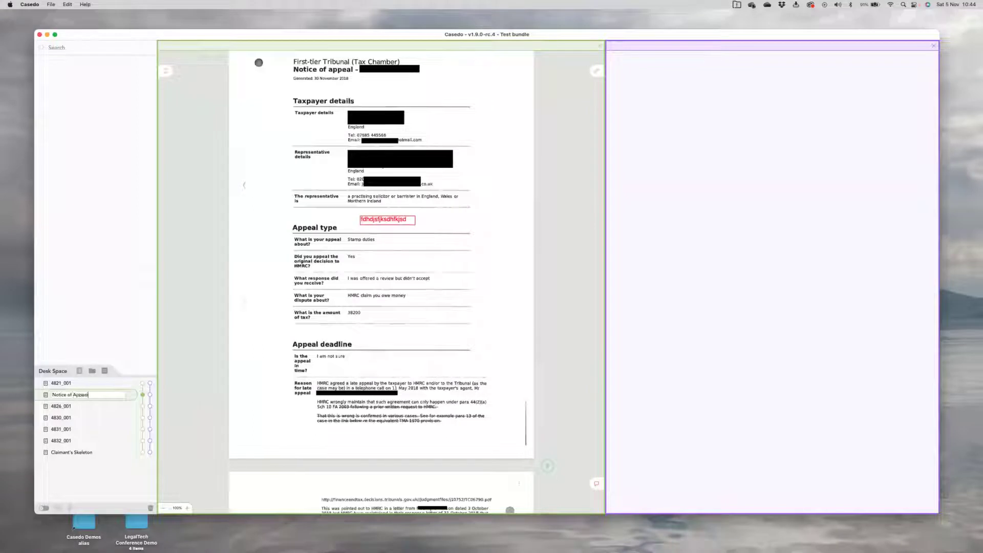
{"action": "type", "text": "e of Appeal"}
{"action": "key", "text": "Return"}
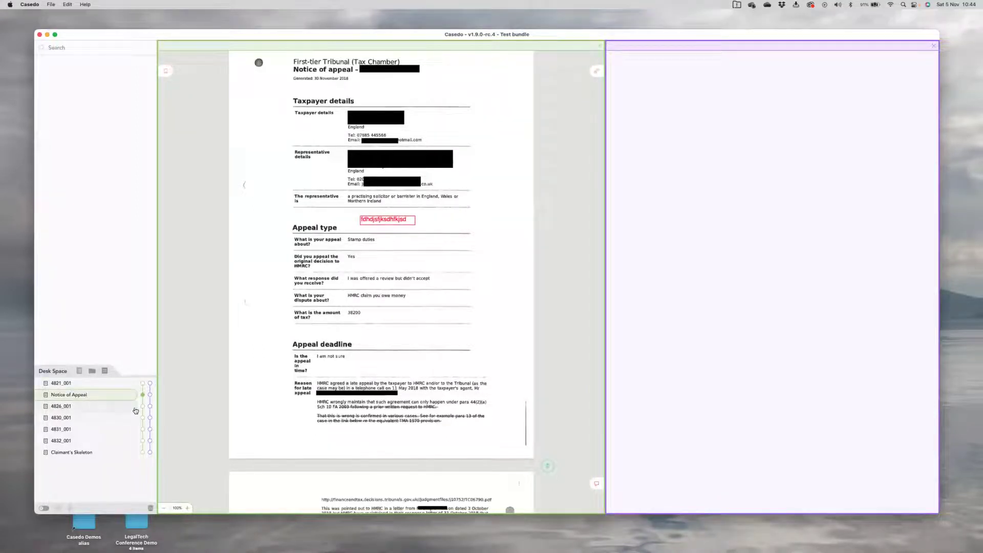
- Rename 4826_001 to '31 Oct 2018 - HMRC to Client' and 4830_001 to '16 Aug 11 - Client to HMRC'
{"action": "scroll", "coordinate": [227, 391], "scroll_direction": "down", "scroll_amount": 15}
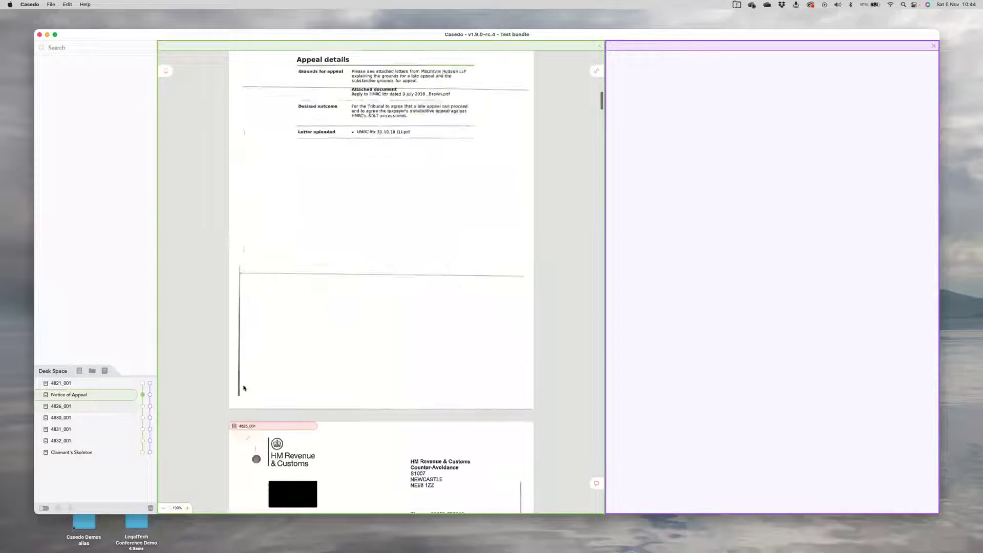
{"action": "double_click", "coordinate": [61, 407]}
{"action": "type", "text": "I"}
{"action": "type", "text": "1 Oct"}
{"action": "type", "text": " 2018"}
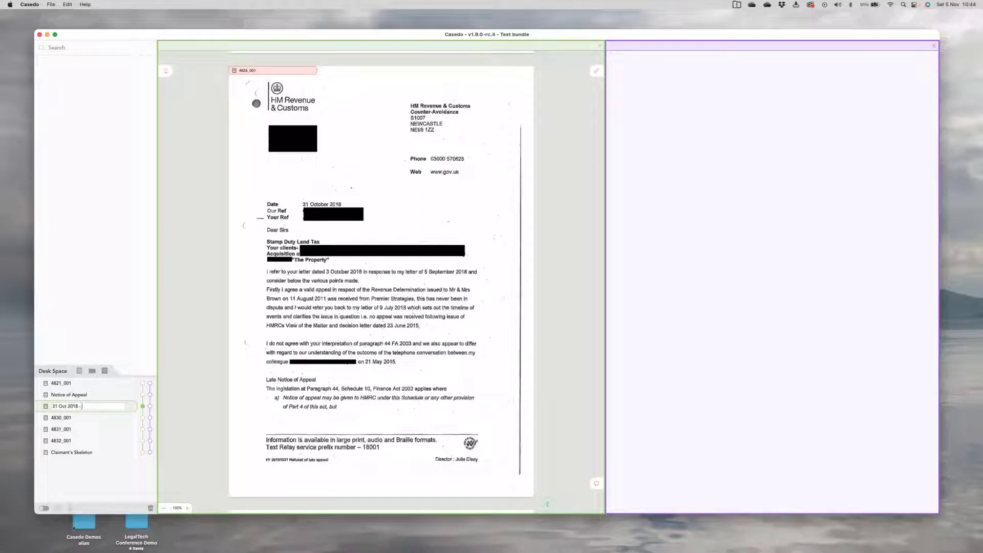
{"action": "type", "text": " - H"}
{"action": "type", "text": "MRC to Client"}
{"action": "key", "text": "Return"}
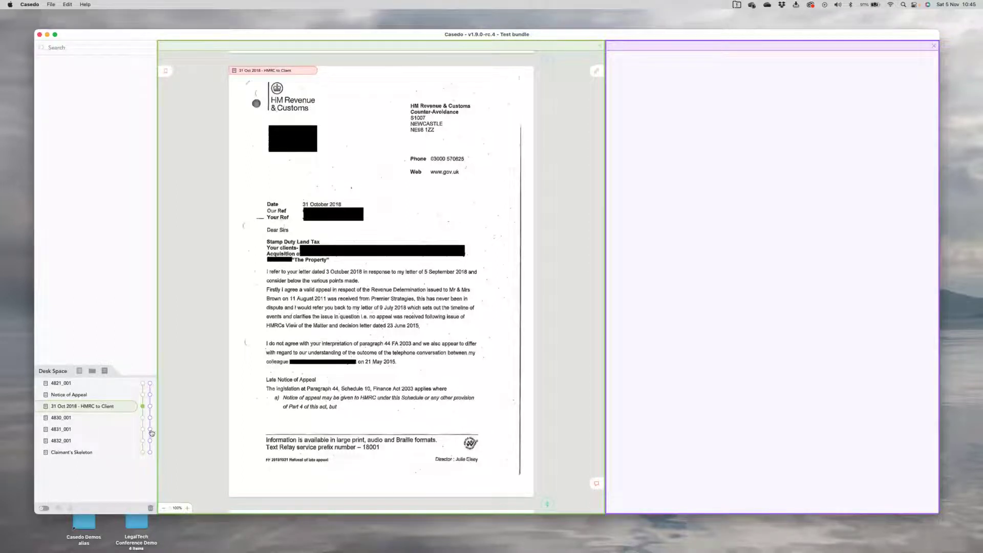
{"action": "scroll", "coordinate": [319, 447], "scroll_direction": "down", "scroll_amount": 10}
{"action": "scroll", "coordinate": [318, 447], "scroll_direction": "down", "scroll_amount": 15}
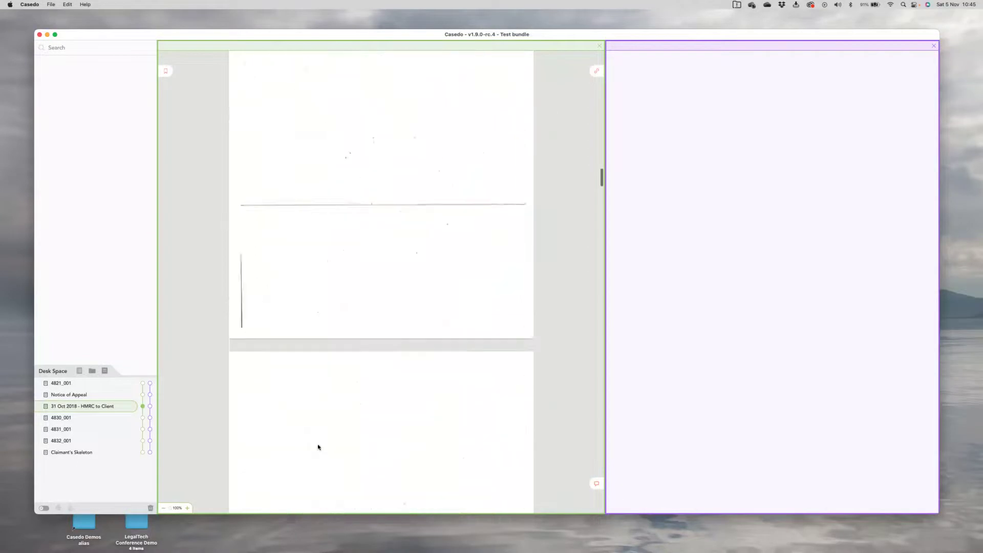
{"action": "double_click", "coordinate": [63, 418]}
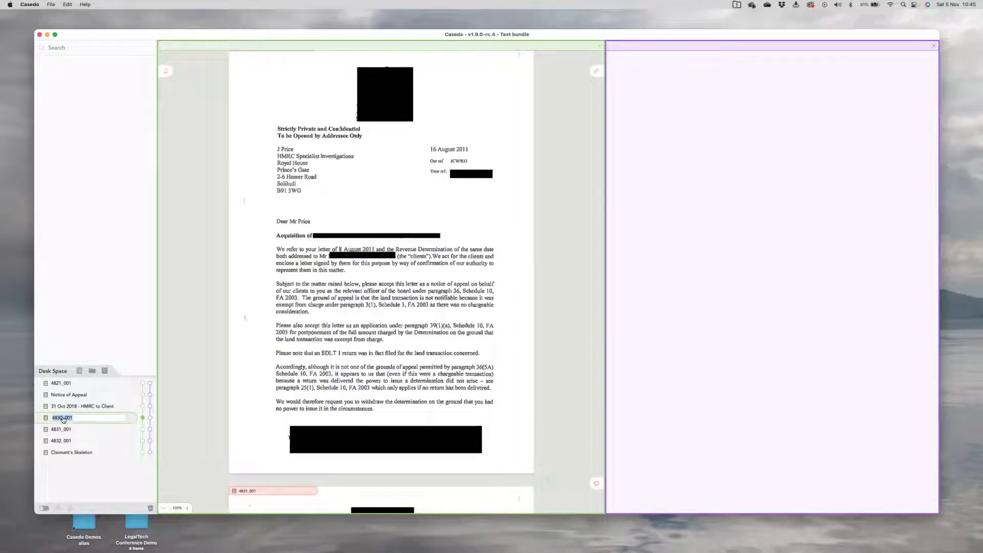
{"action": "type", "text": "16 Aug 11 - Client to HMRC"}
{"action": "key", "text": "Return"}
- Add the two letters and a new Correspondence folder to the bundle, shortening one letter's name to '31 Oct 18 - HMRC to Client'
{"action": "left_click_drag", "start_coordinate": [92, 418], "coordinate": [146, 245]}
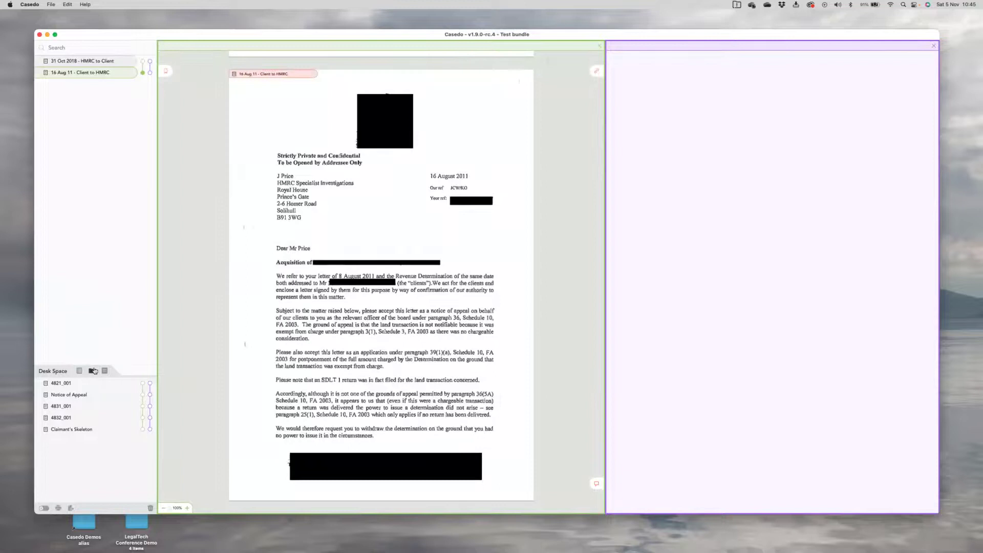
{"action": "left_click", "coordinate": [92, 371]}
{"action": "type", "text": "Correspondence"}
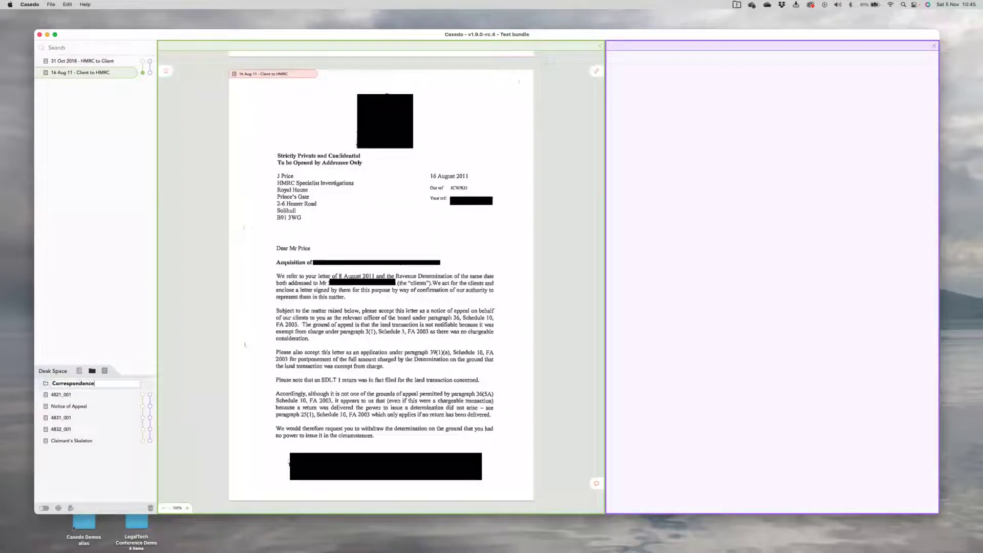
{"action": "key", "text": "Return"}
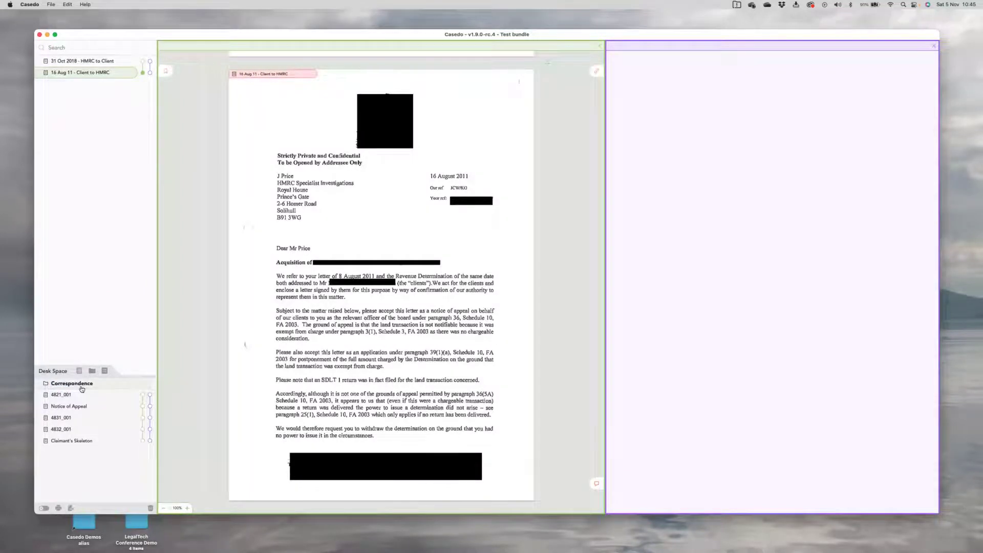
{"action": "left_click_drag", "start_coordinate": [82, 388], "coordinate": [95, 66]}
{"action": "left_click", "coordinate": [86, 73], "text": "shift"}
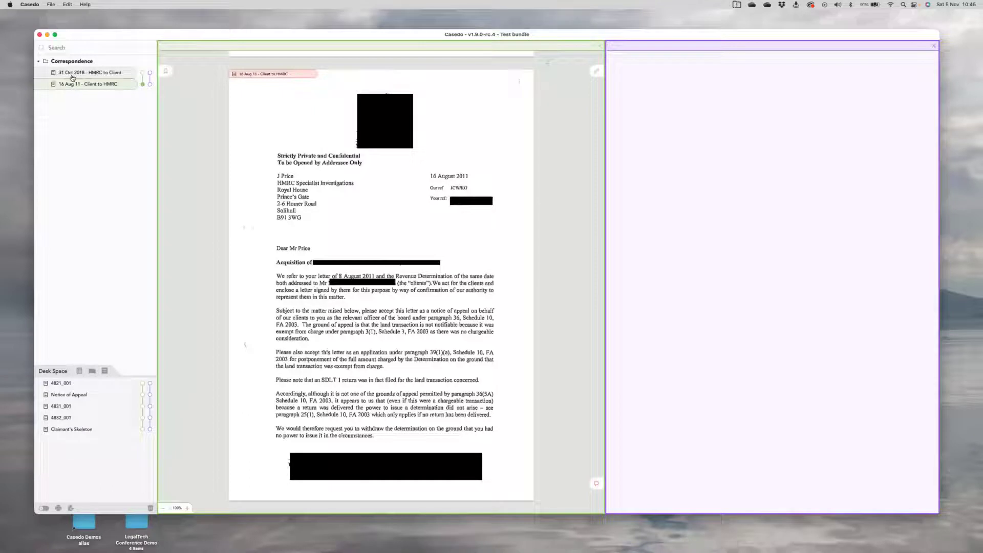
{"action": "double_click", "coordinate": [74, 75]}
{"action": "key", "text": "BackSpace"}
{"action": "key", "text": "BackSpace"}
{"action": "key", "text": "Return"}
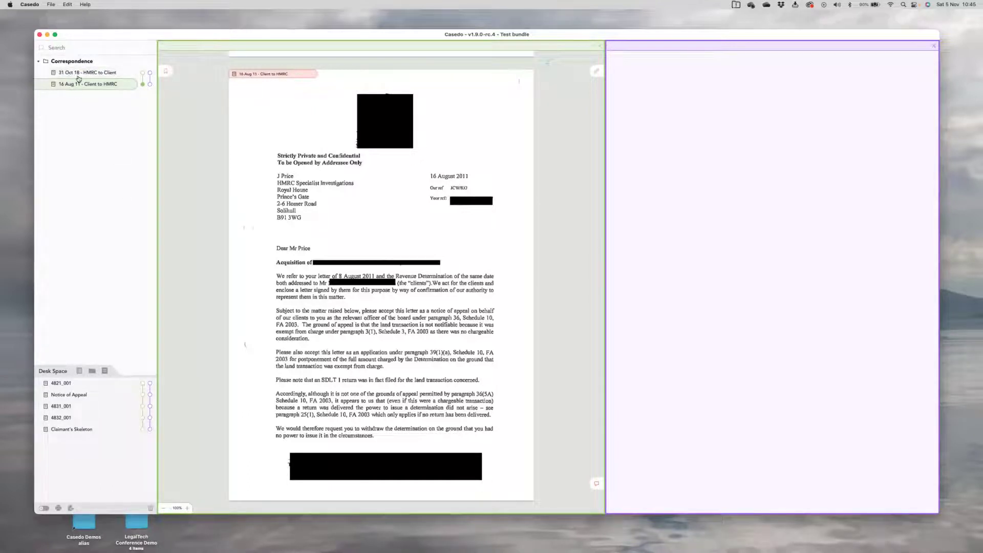
- Create a Court Documents folder at the top of the bundle holding Notice of Appeal and Claimant's Skeleton
{"action": "left_click_drag", "start_coordinate": [71, 395], "coordinate": [98, 169]}
{"action": "left_click", "coordinate": [93, 371]}
{"action": "type", "text": "XC"}
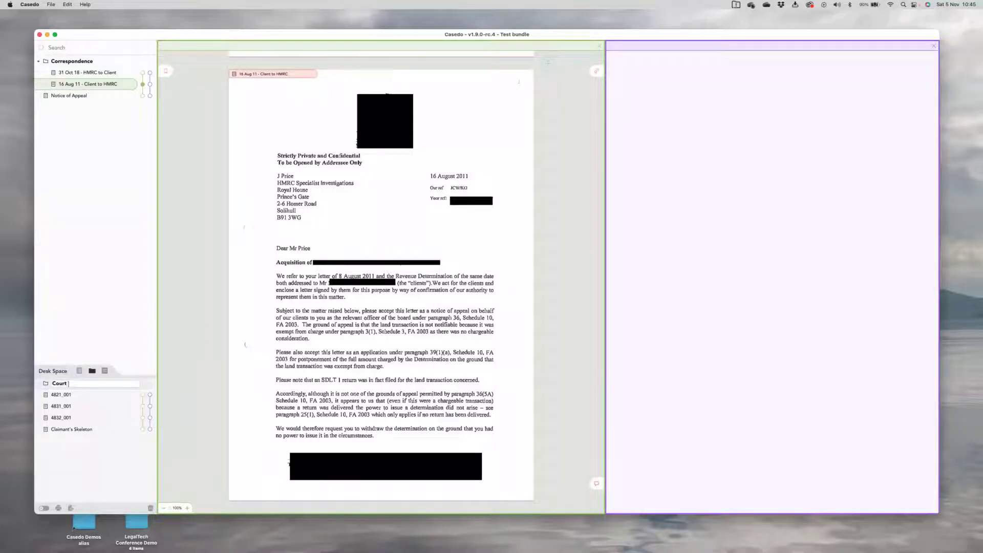
{"action": "key", "text": "Return"}
{"action": "left_click_drag", "start_coordinate": [85, 384], "coordinate": [85, 197]}
{"action": "left_click_drag", "start_coordinate": [70, 104], "coordinate": [100, 62]}
{"action": "left_click_drag", "start_coordinate": [72, 106], "coordinate": [113, 63]}
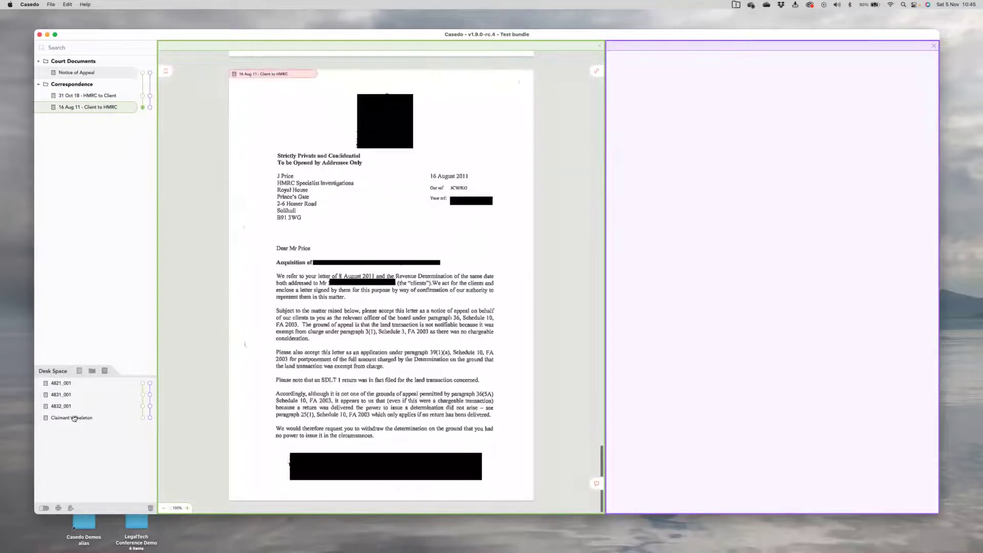
{"action": "left_click_drag", "start_coordinate": [77, 417], "coordinate": [106, 87]}
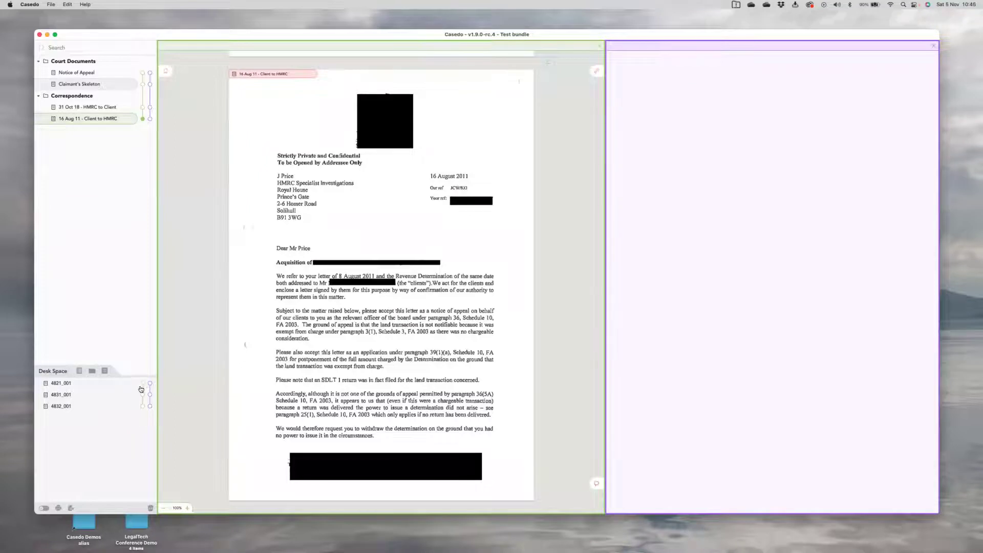
{"action": "left_click", "coordinate": [139, 385]}
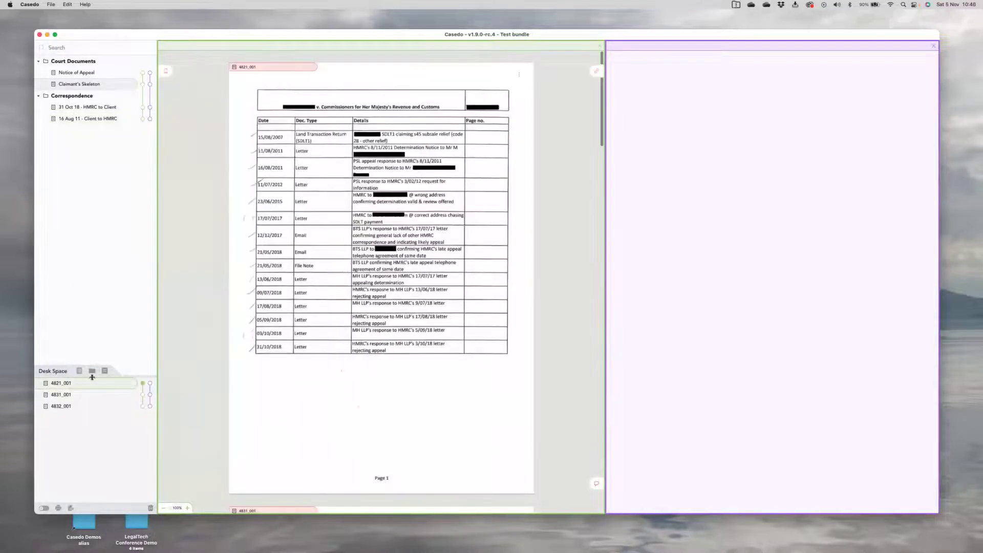
- Rename 4821_001 to 'Old' and 4831_001 to '11 Jul 12 - Client to HMRC'
{"action": "double_click", "coordinate": [61, 384]}
{"action": "type", "text": "Old"}
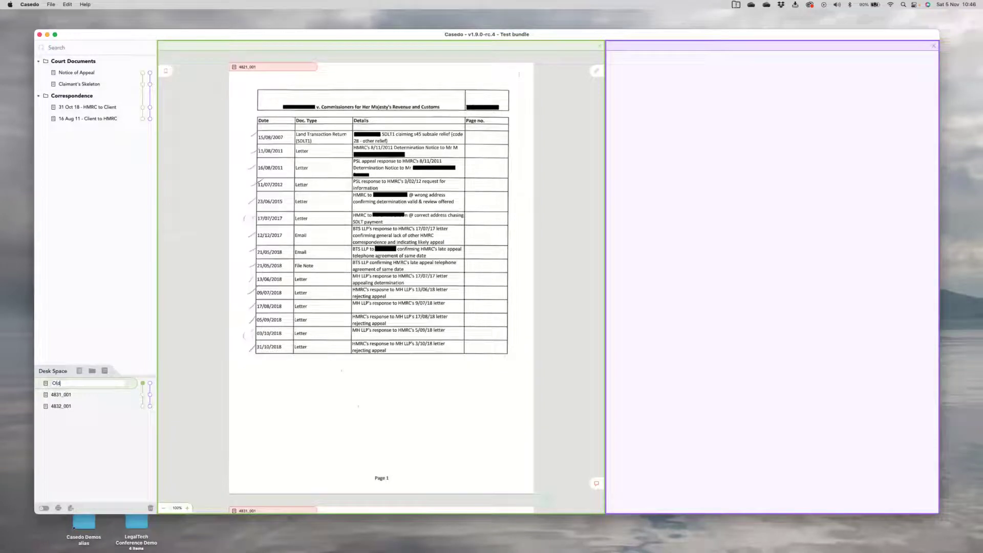
{"action": "left_click", "coordinate": [139, 397]}
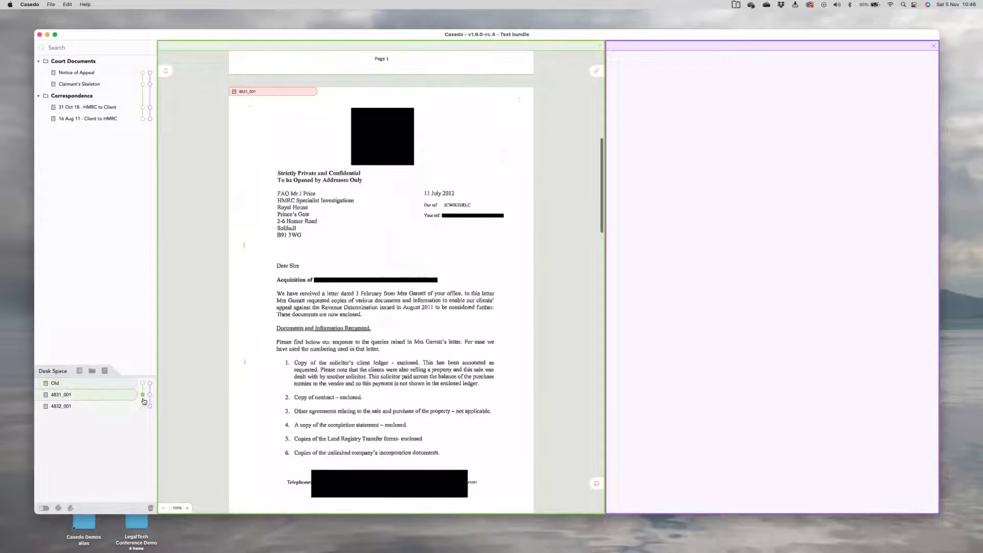
{"action": "double_click", "coordinate": [60, 398]}
{"action": "type", "text": "11 Jul 2"}
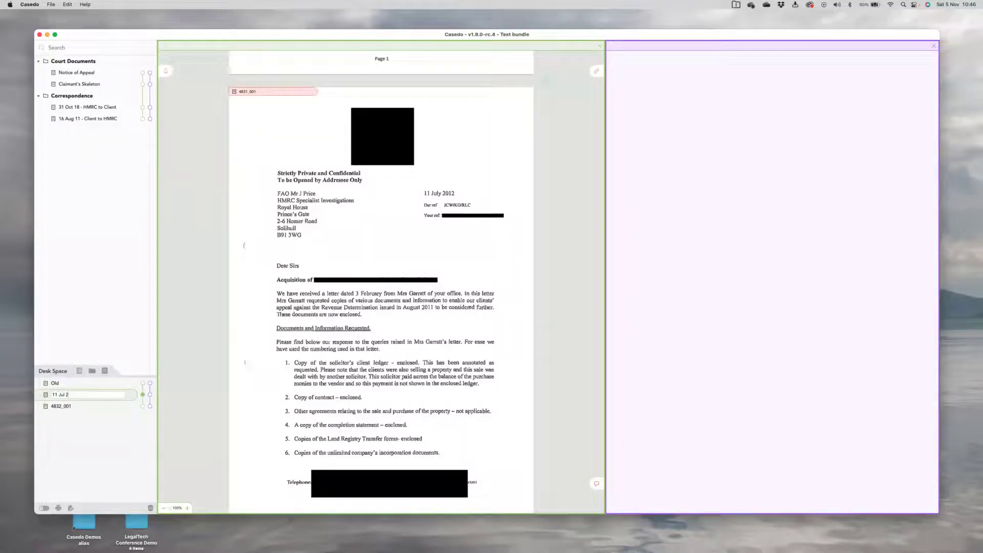
{"action": "type", "text": "012 - cleent to HMRC"}
{"action": "key", "text": "Return"}
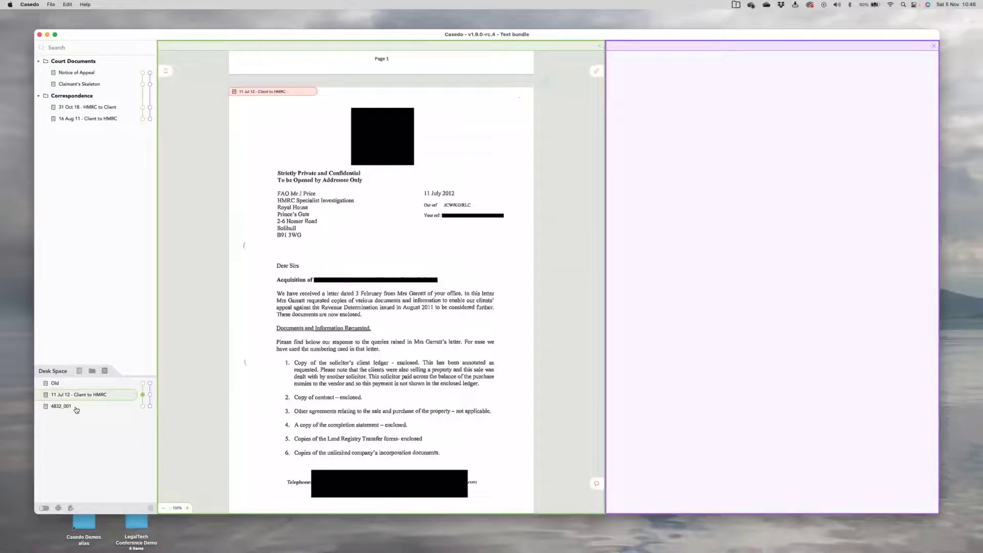
- Rename 4832_001 to '23 Jun 16 - HMRC to Client', correcting the spelling of Client
{"action": "scroll", "coordinate": [279, 422], "scroll_direction": "down", "scroll_amount": 3}
{"action": "scroll", "coordinate": [279, 423], "scroll_direction": "down", "scroll_amount": 10}
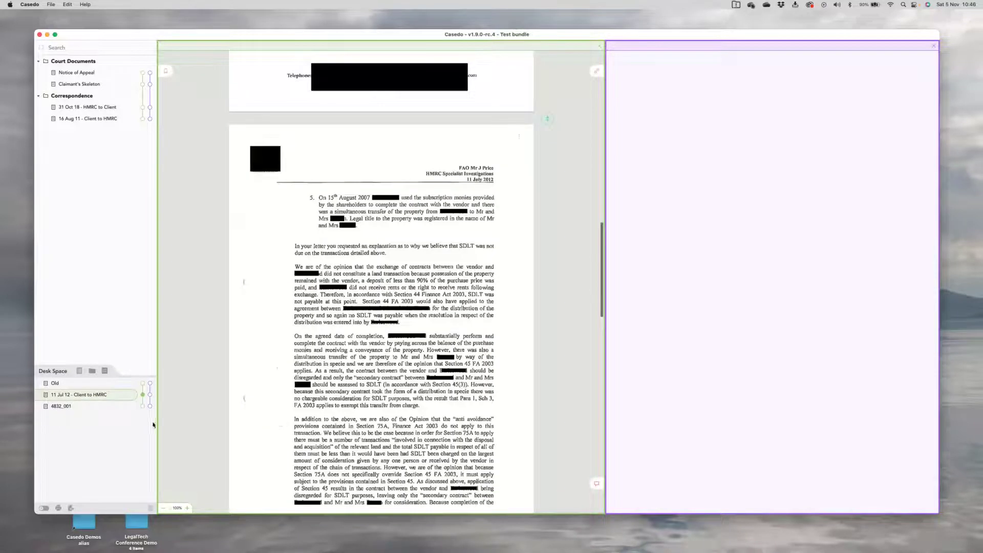
{"action": "double_click", "coordinate": [55, 408]}
{"action": "type", "text": "23 Jun 16 - HMRC to lient"}
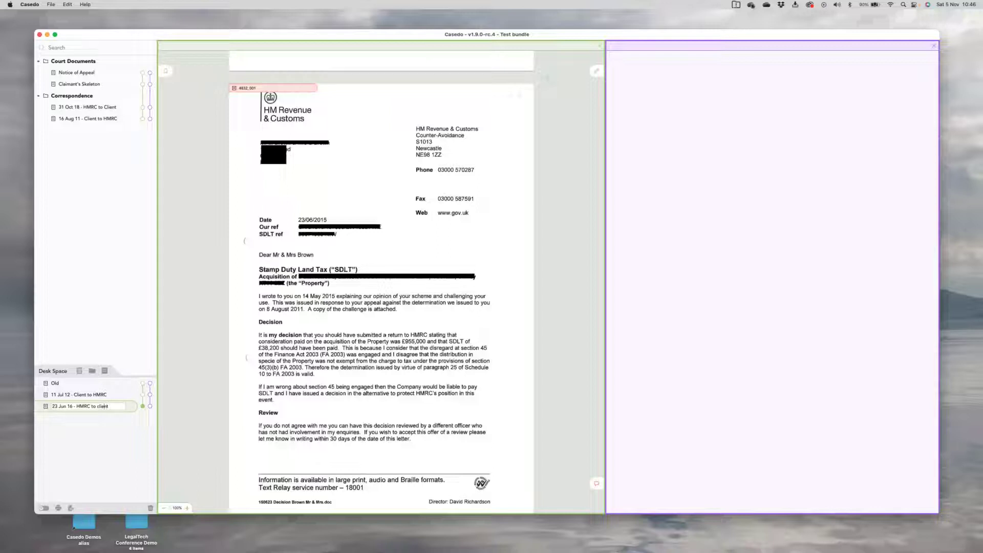
{"action": "left_click", "coordinate": [97, 406]}
{"action": "type", "text": "C"}
{"action": "key", "text": "Return"}
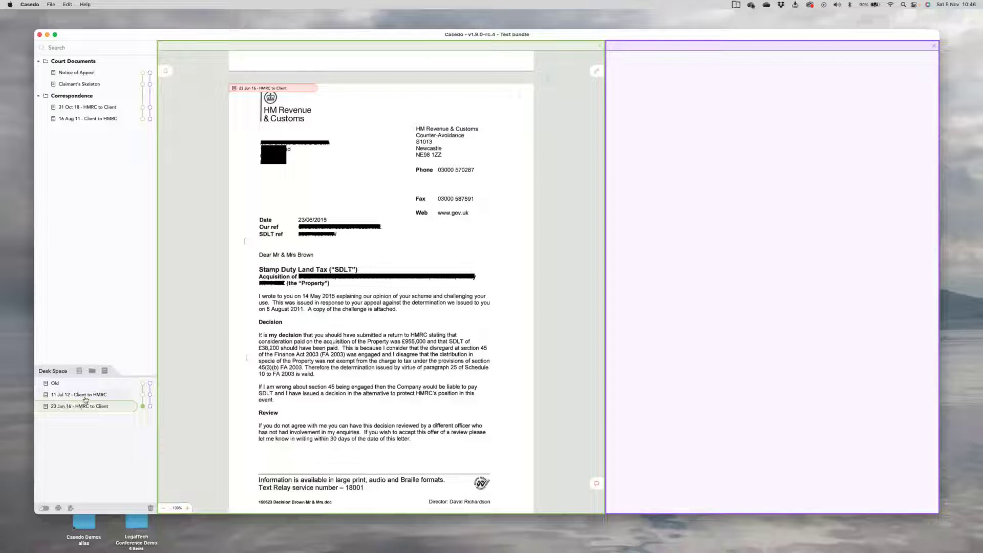
- Move the two new letters into Correspondence and order all four from 16 Aug 11 to 31 Oct 18
{"action": "left_click_drag", "start_coordinate": [84, 399], "coordinate": [102, 128]}
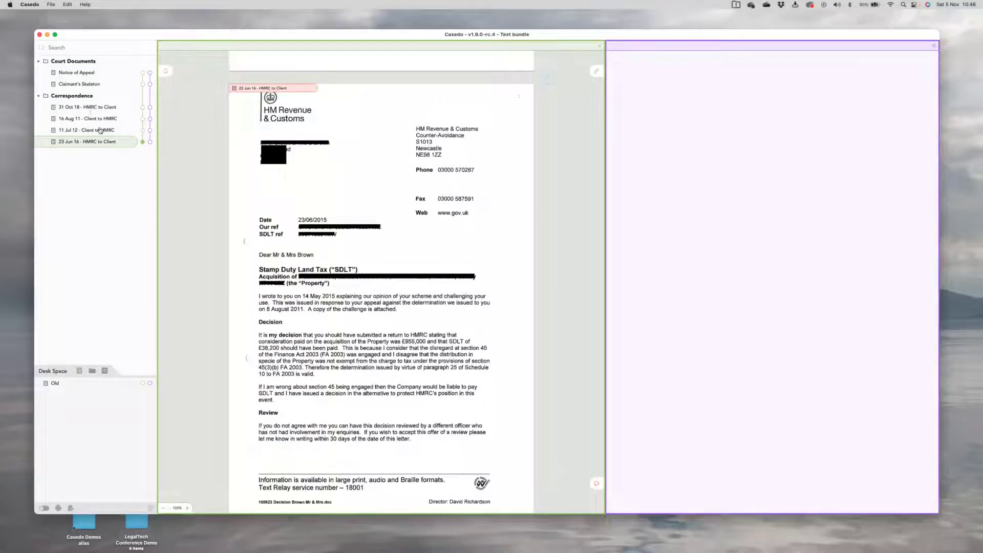
{"action": "left_click_drag", "start_coordinate": [93, 107], "coordinate": [112, 140]}
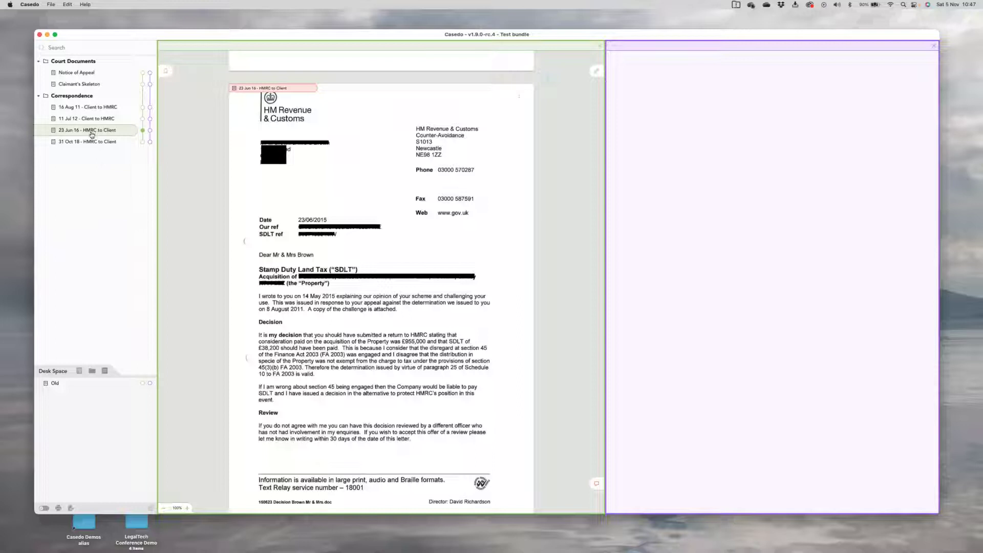
{"action": "mouse_move", "coordinate": [94, 145]}
{"action": "left_mouse_down"}
{"action": "mouse_move", "coordinate": [94, 128]}
{"action": "mouse_move", "coordinate": [95, 149]}
{"action": "left_mouse_up"}
{"action": "scroll", "coordinate": [172, 302], "scroll_direction": "up", "scroll_amount": 15}
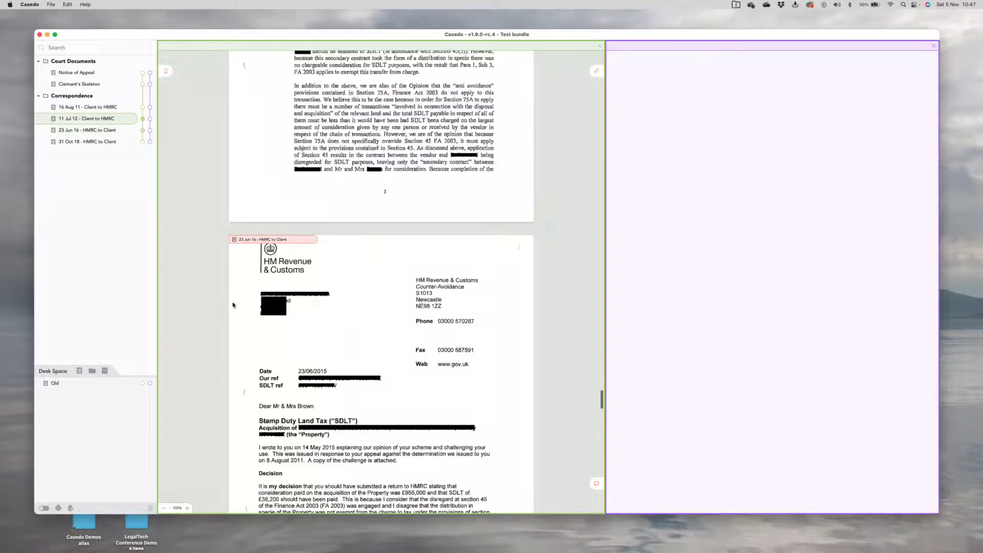
- Create a Table of Contents, place it above Court Documents at the bundle's top, and regenerate it
{"action": "left_click", "coordinate": [79, 371]}
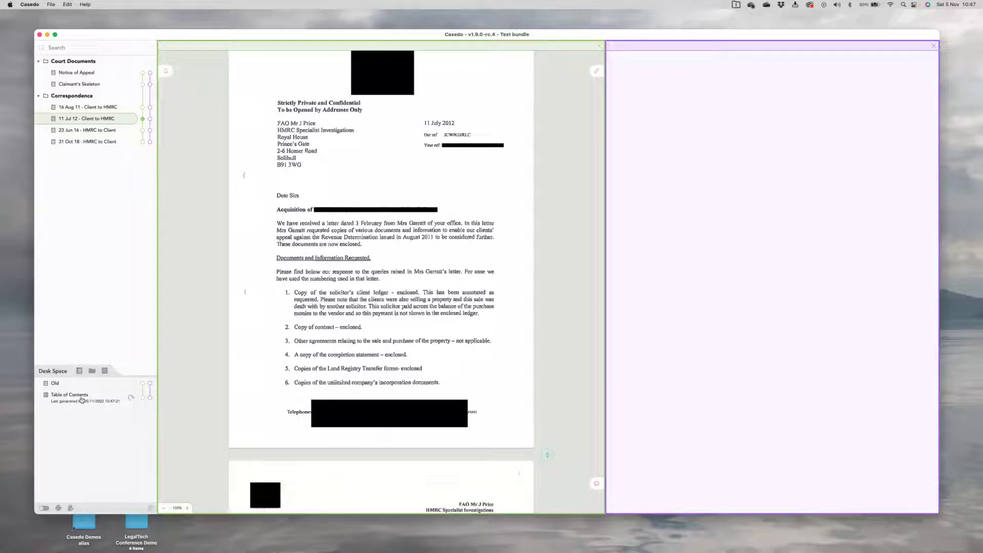
{"action": "left_click", "coordinate": [143, 402]}
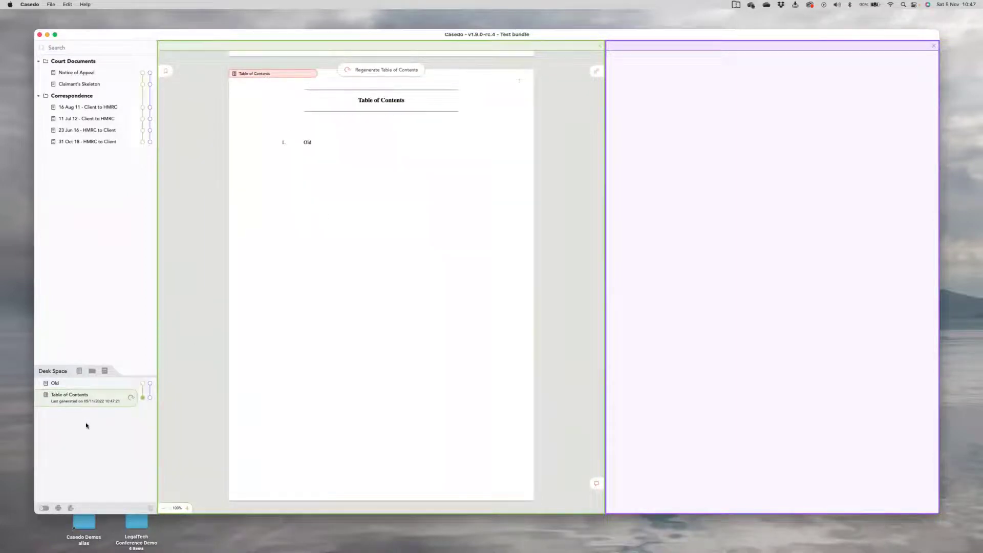
{"action": "left_click_drag", "start_coordinate": [74, 399], "coordinate": [105, 218]}
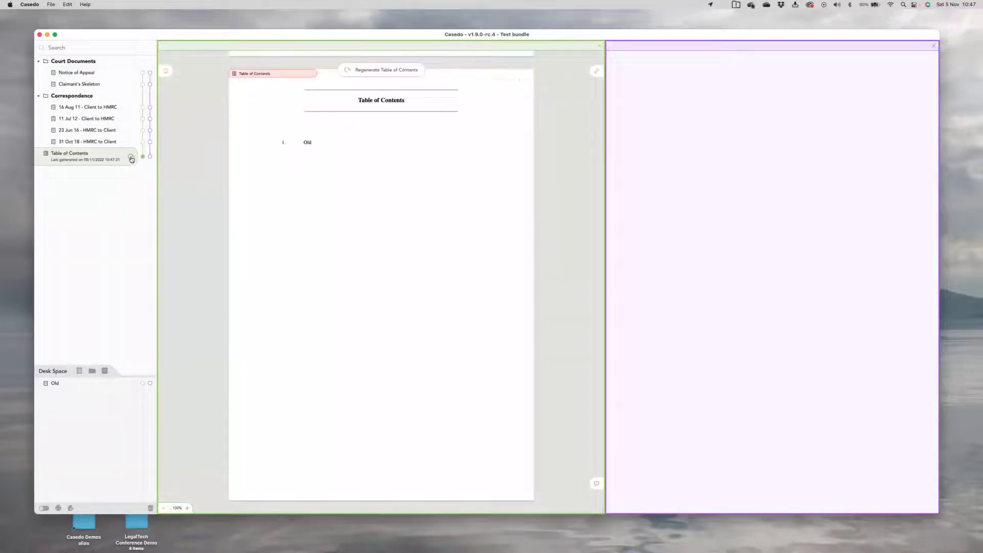
{"action": "left_click", "coordinate": [131, 156]}
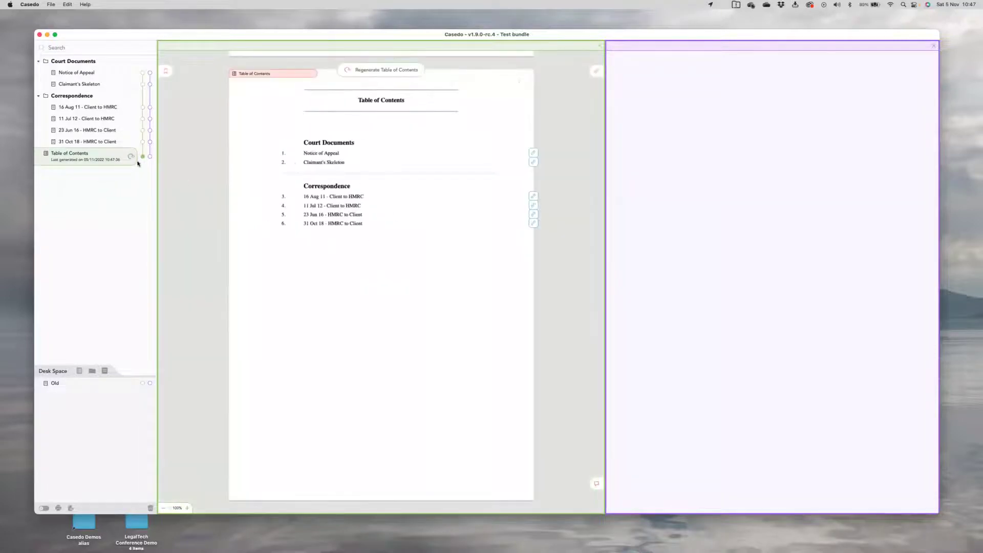
{"action": "left_click_drag", "start_coordinate": [123, 157], "coordinate": [128, 105]}
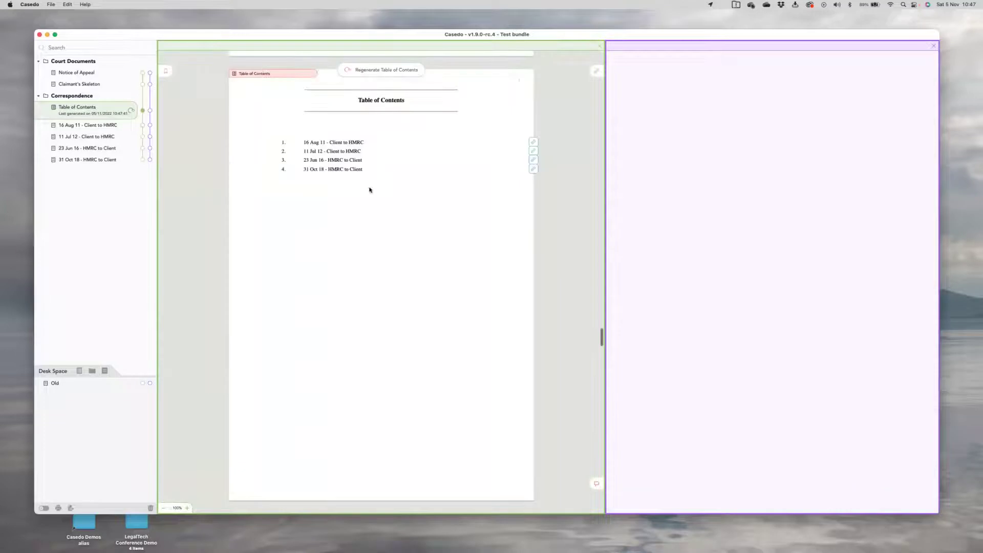
{"action": "left_click_drag", "start_coordinate": [92, 113], "coordinate": [88, 61]}
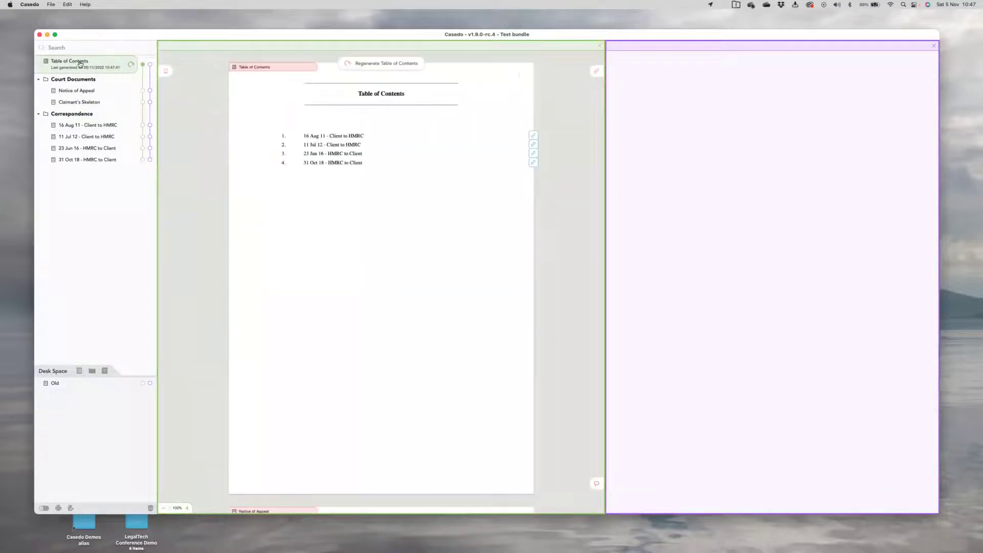
{"action": "left_click", "coordinate": [80, 62]}
{"action": "left_click", "coordinate": [288, 215]}
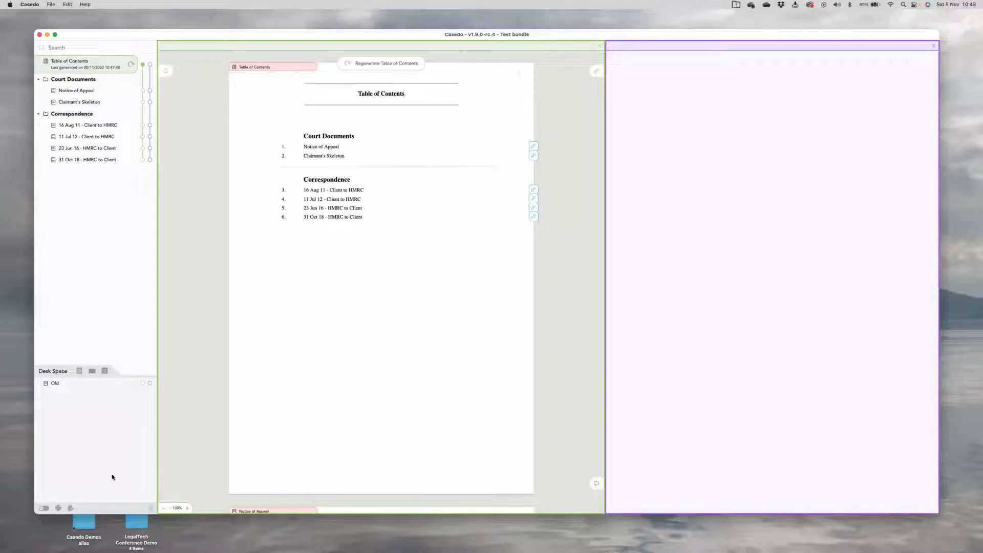
- Turn on bundle pagination and regenerate the contents to show page references p1 to p21
{"action": "left_click", "coordinate": [43, 510]}
{"action": "scroll", "coordinate": [471, 410], "scroll_direction": "down", "scroll_amount": 10}
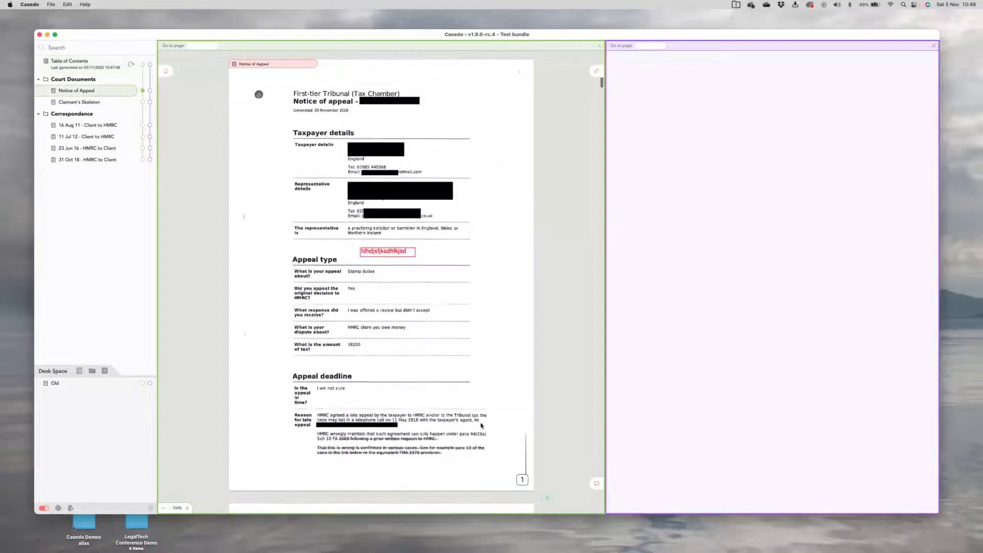
{"action": "scroll", "coordinate": [481, 425], "scroll_direction": "down", "scroll_amount": 3}
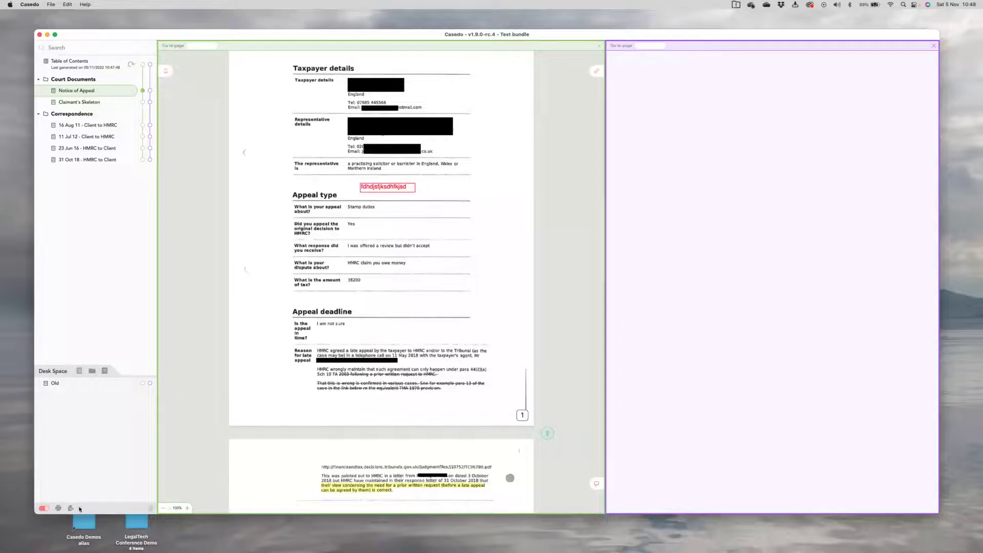
{"action": "scroll", "coordinate": [499, 417], "scroll_direction": "down", "scroll_amount": 3}
{"action": "scroll", "coordinate": [484, 410], "scroll_direction": "up", "scroll_amount": 15}
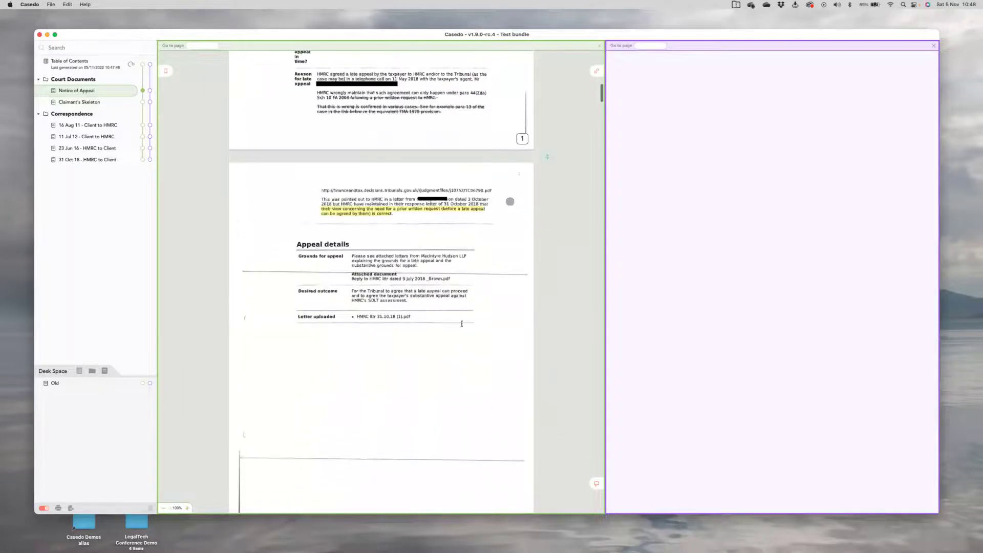
{"action": "left_click", "coordinate": [379, 63]}
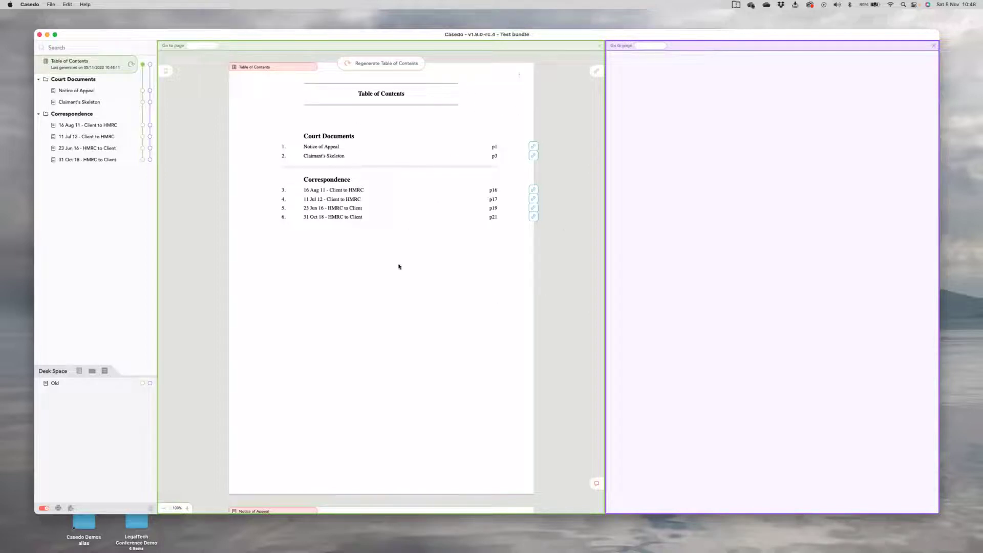
- Import the Bundle cover Template, move it to the bundle's start, and regenerate the contents
{"action": "left_click", "coordinate": [105, 371]}
{"action": "left_click", "coordinate": [135, 395]}
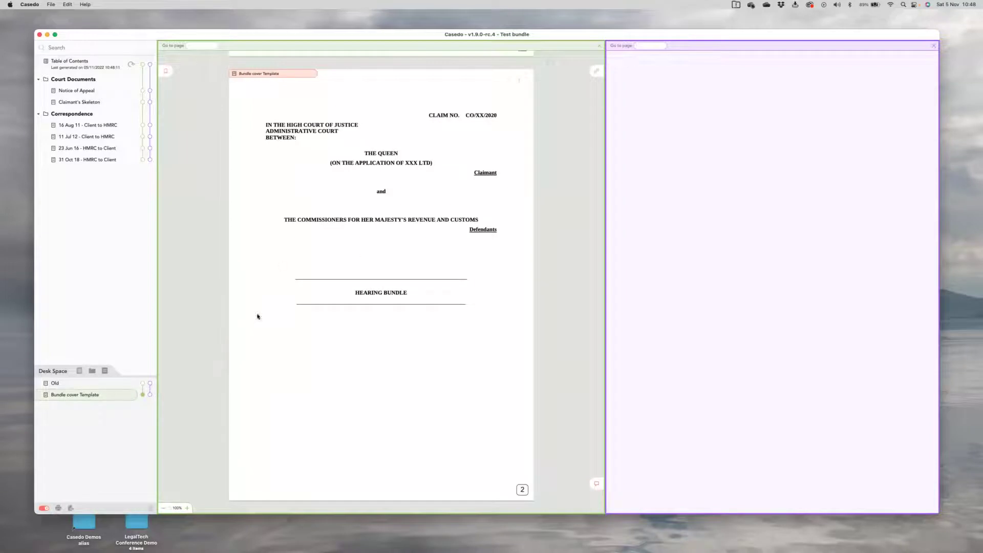
{"action": "left_click_drag", "start_coordinate": [99, 91], "coordinate": [100, 60]}
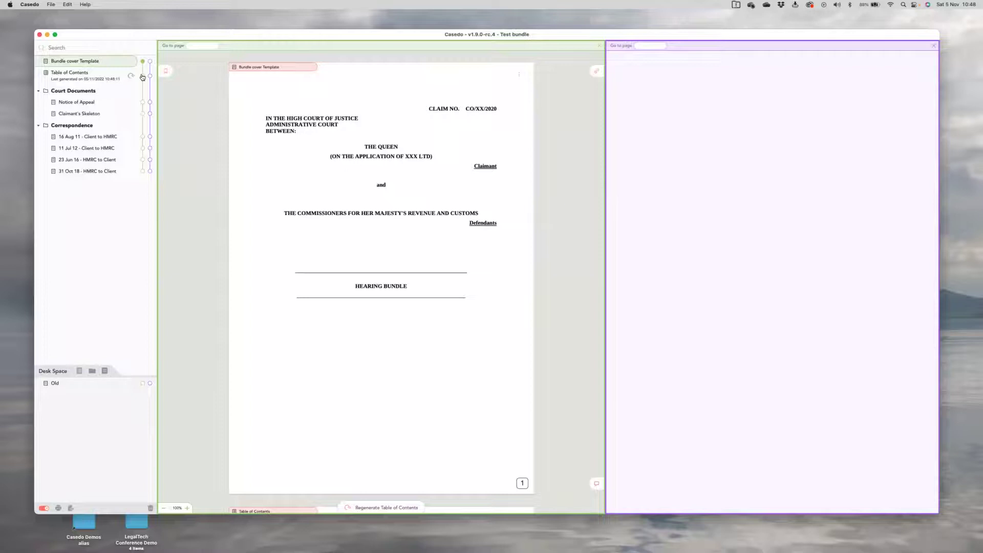
{"action": "left_click", "coordinate": [139, 77]}
{"action": "left_click", "coordinate": [357, 86]}
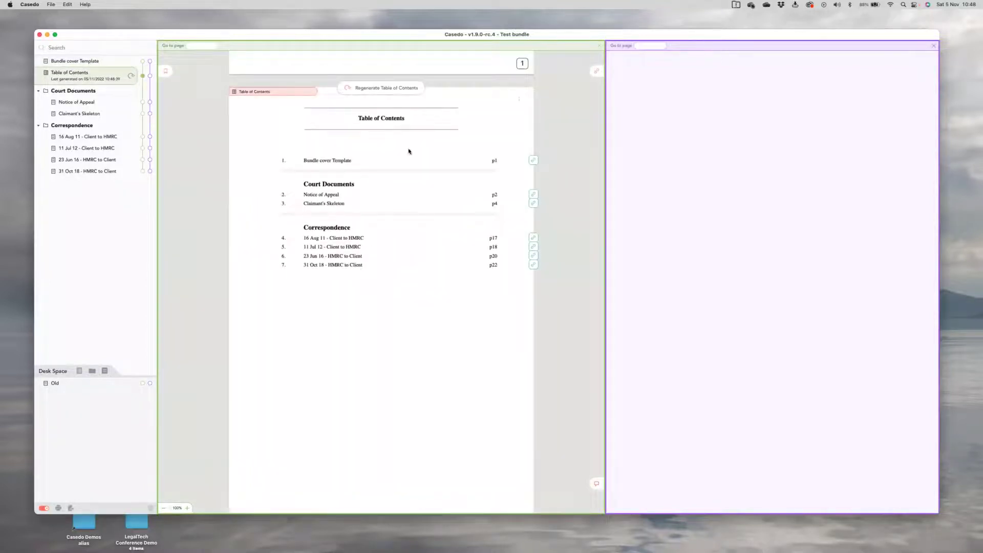
{"action": "scroll", "coordinate": [358, 179], "scroll_direction": "up", "scroll_amount": 2}
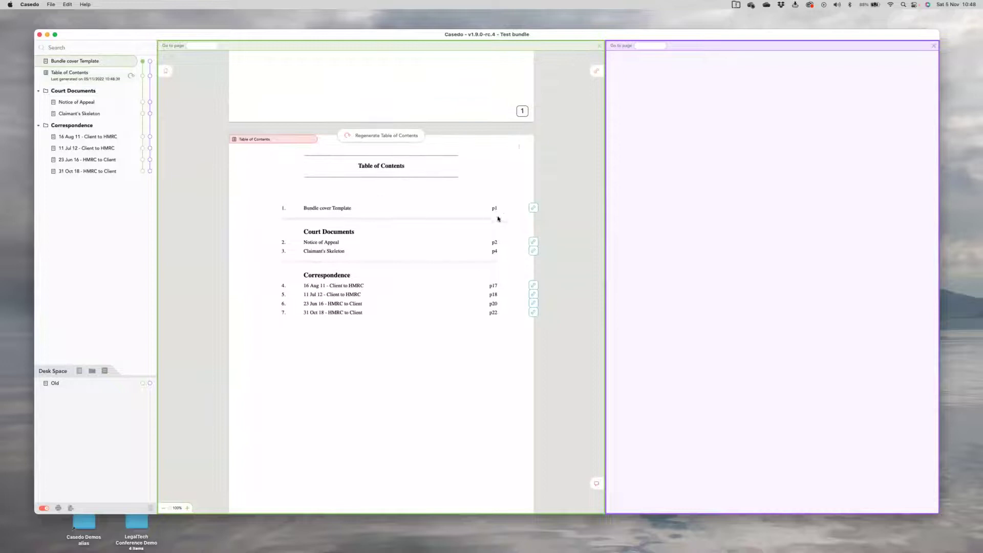
{"action": "scroll", "coordinate": [510, 158], "scroll_direction": "up", "scroll_amount": 10}
{"action": "scroll", "coordinate": [491, 319], "scroll_direction": "down", "scroll_amount": 4}
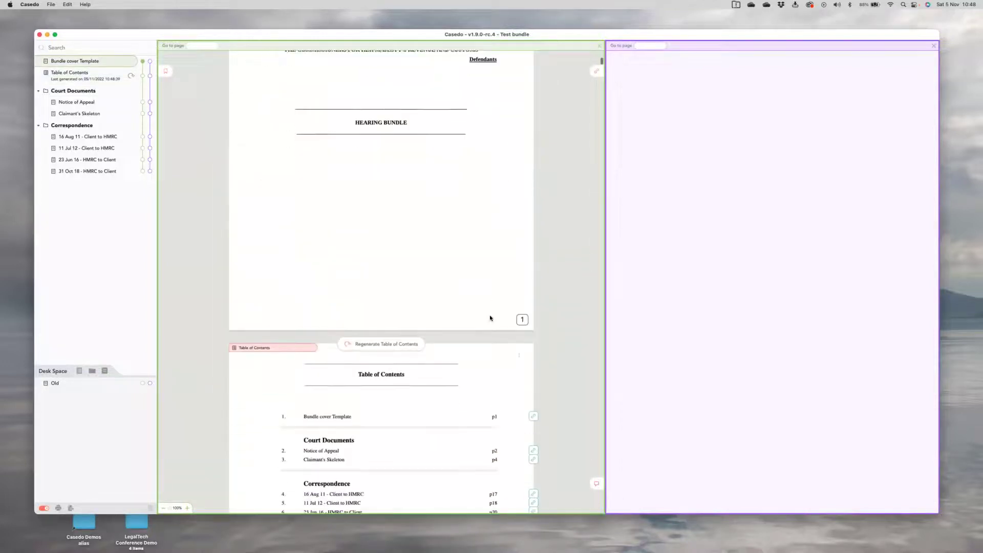
{"action": "scroll", "coordinate": [491, 320], "scroll_direction": "down", "scroll_amount": 6}
- Exclude the Bundle cover Template from page numbering and check Notice of Appeal's pages are numbered 1 and 2
{"action": "right_click", "coordinate": [71, 61]}
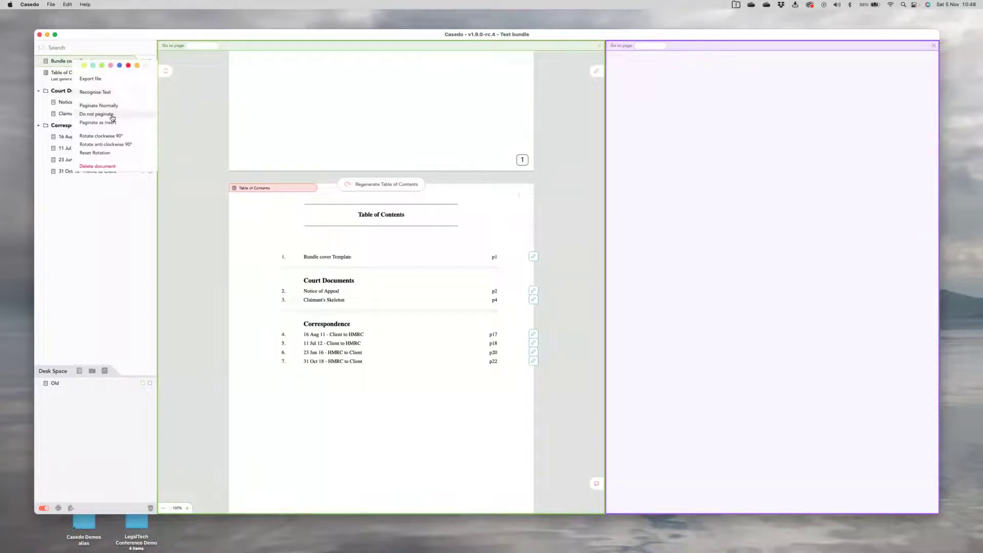
{"action": "left_click", "coordinate": [113, 117]}
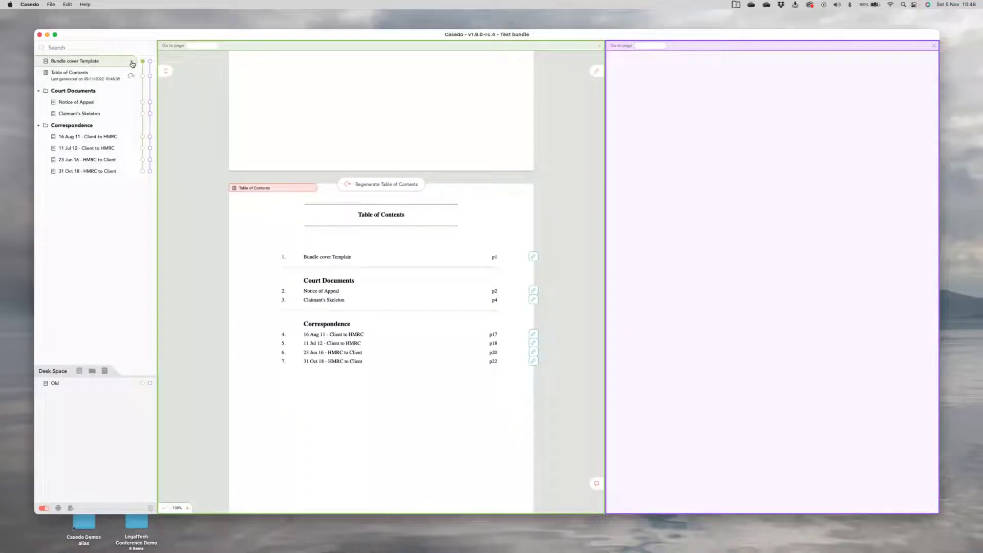
{"action": "scroll", "coordinate": [365, 269], "scroll_direction": "down", "scroll_amount": 2}
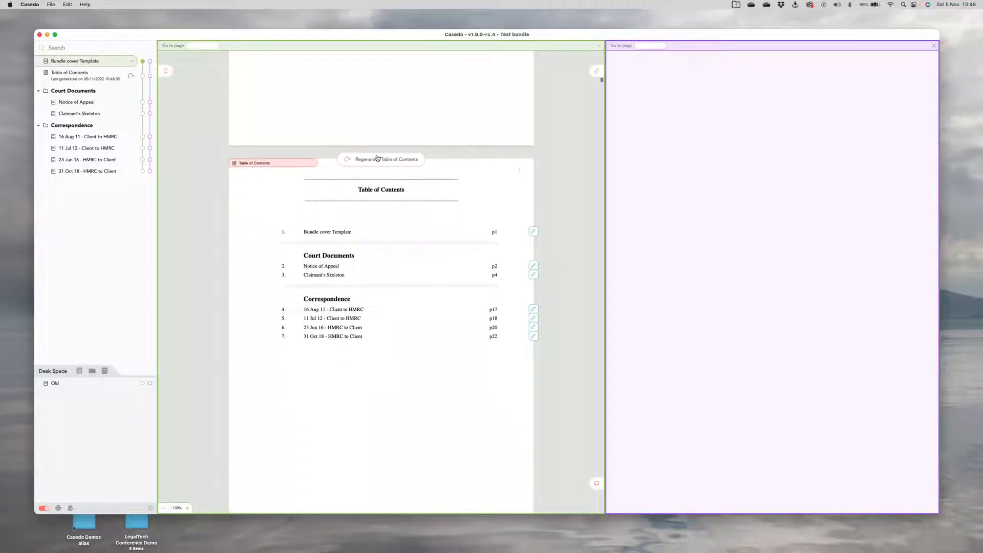
{"action": "scroll", "coordinate": [430, 318], "scroll_direction": "down", "scroll_amount": 5}
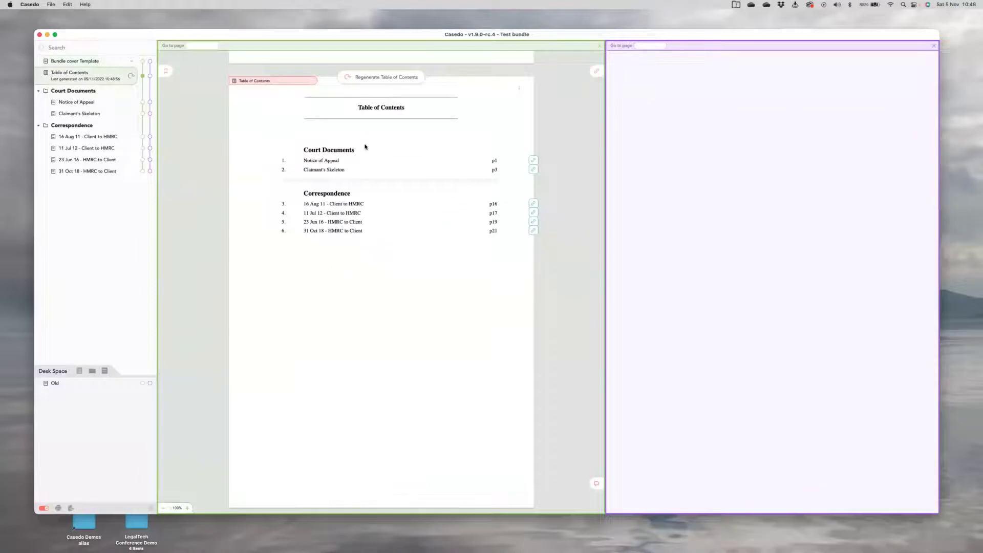
{"action": "scroll", "coordinate": [374, 266], "scroll_direction": "up", "scroll_amount": 20}
{"action": "scroll", "coordinate": [374, 265], "scroll_direction": "down", "scroll_amount": 20}
{"action": "scroll", "coordinate": [374, 267], "scroll_direction": "up", "scroll_amount": 2}
{"action": "scroll", "coordinate": [374, 266], "scroll_direction": "up", "scroll_amount": 1}
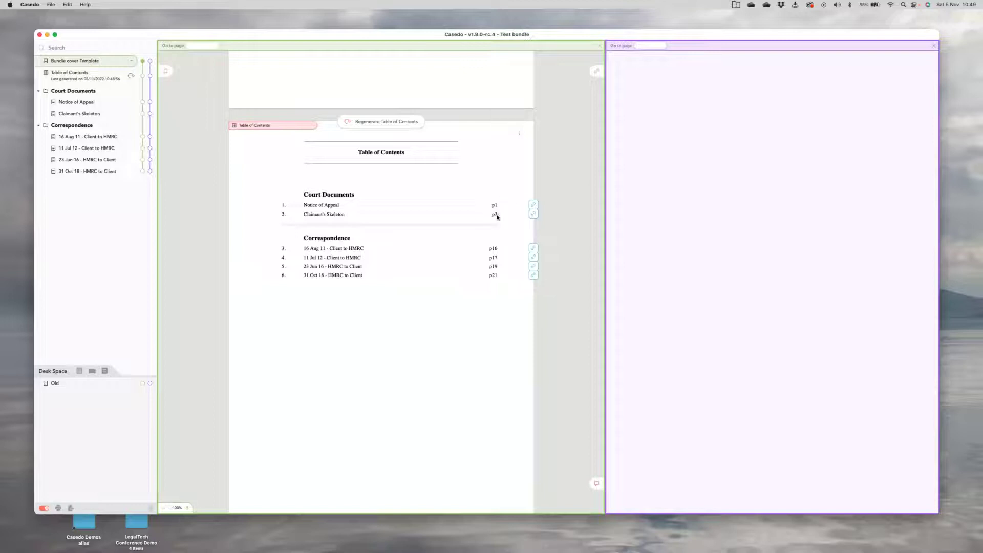
{"action": "scroll", "coordinate": [409, 320], "scroll_direction": "down", "scroll_amount": 20}
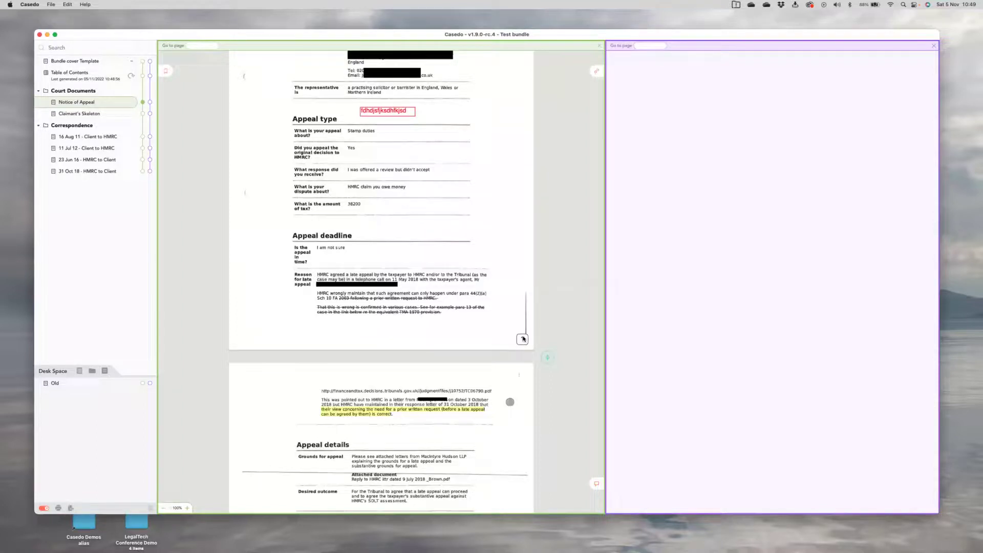
{"action": "scroll", "coordinate": [523, 338], "scroll_direction": "up", "scroll_amount": 5}
{"action": "scroll", "coordinate": [523, 339], "scroll_direction": "down", "scroll_amount": 9}
{"action": "scroll", "coordinate": [523, 339], "scroll_direction": "up", "scroll_amount": 10}
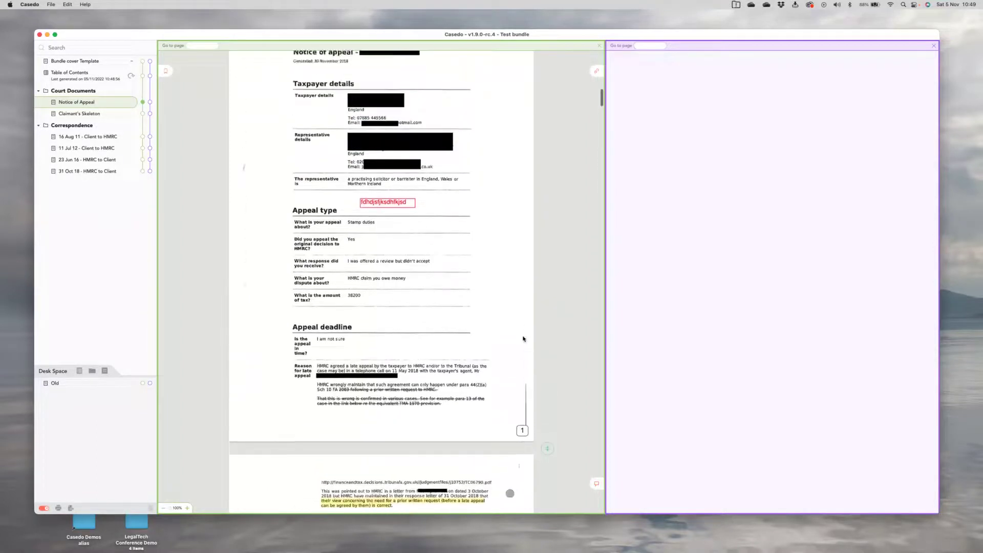
{"action": "scroll", "coordinate": [523, 338], "scroll_direction": "up", "scroll_amount": 15}
{"action": "scroll", "coordinate": [522, 340], "scroll_direction": "down", "scroll_amount": 10}
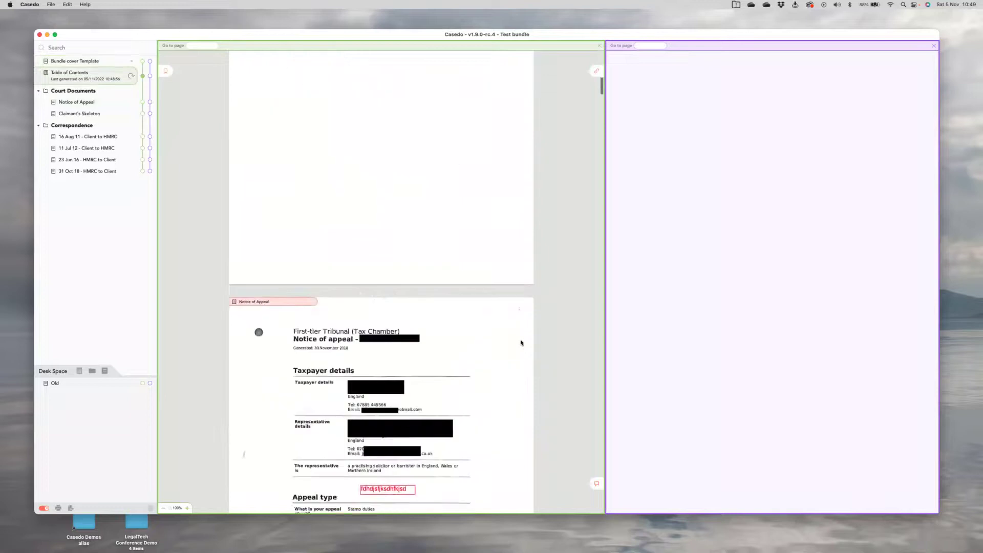
{"action": "scroll", "coordinate": [521, 342], "scroll_direction": "down", "scroll_amount": 15}
{"action": "scroll", "coordinate": [523, 302], "scroll_direction": "up", "scroll_amount": 4}
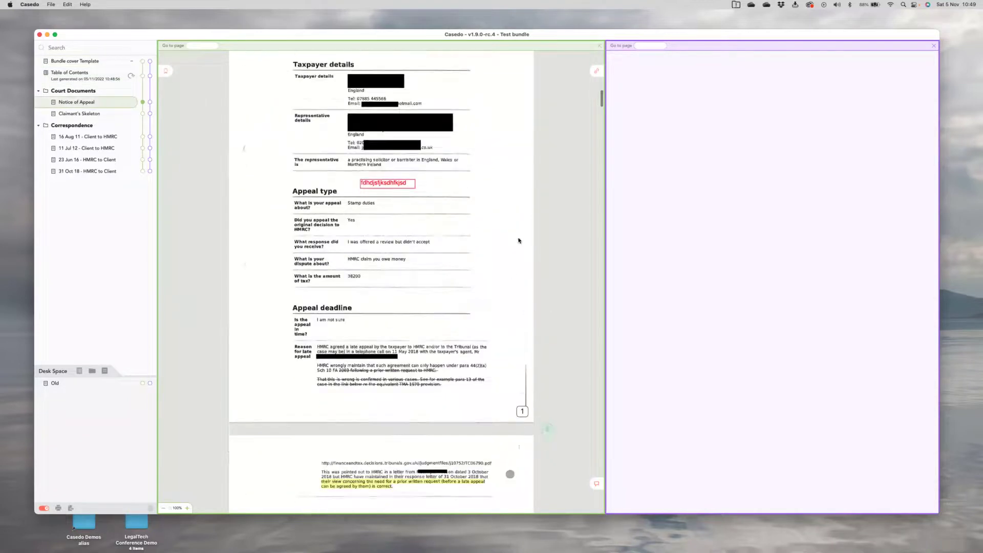
{"action": "scroll", "coordinate": [518, 241], "scroll_direction": "up", "scroll_amount": 15}
{"action": "scroll", "coordinate": [509, 324], "scroll_direction": "down", "scroll_amount": 16}
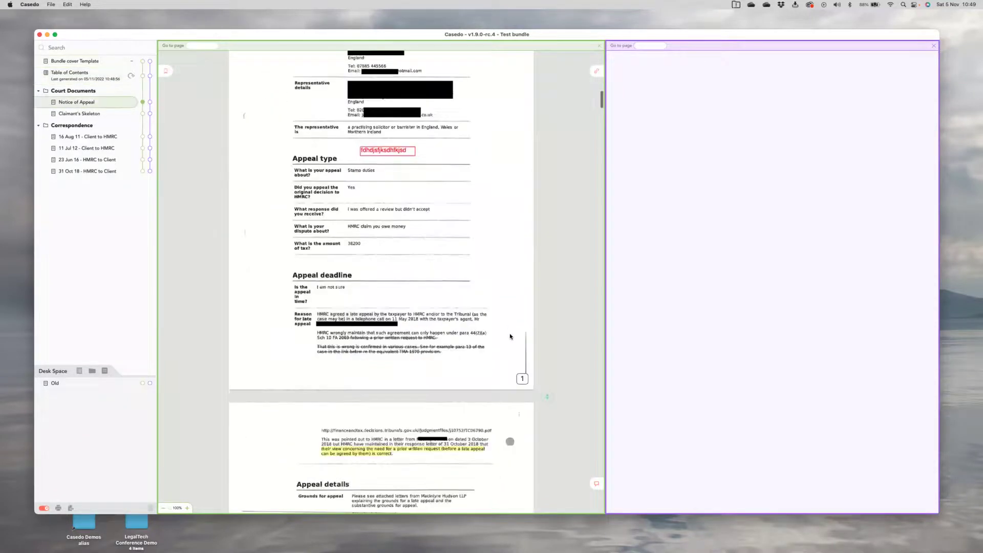
{"action": "scroll", "coordinate": [518, 372], "scroll_direction": "down", "scroll_amount": 8}
{"action": "scroll", "coordinate": [509, 336], "scroll_direction": "up", "scroll_amount": 10}
{"action": "scroll", "coordinate": [510, 337], "scroll_direction": "down", "scroll_amount": 5}
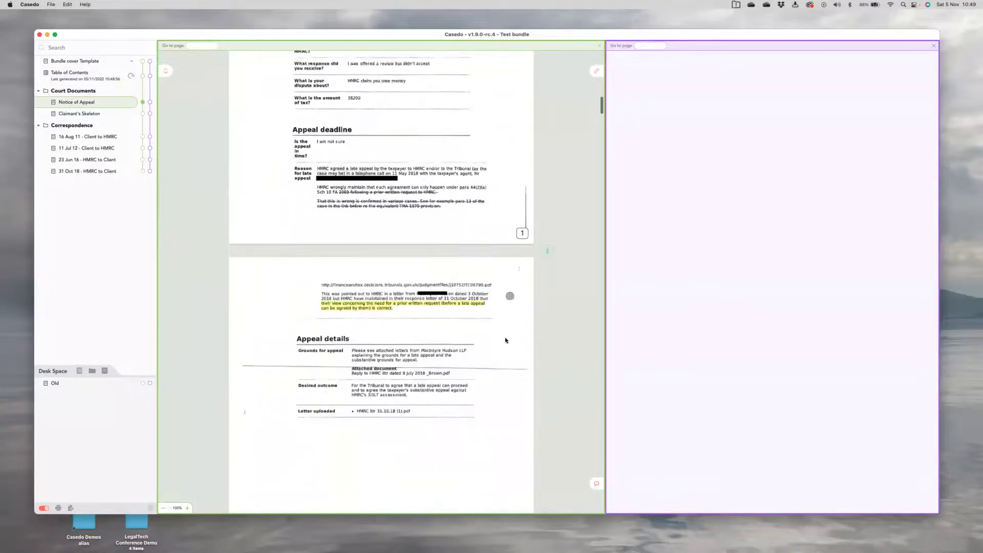
{"action": "scroll", "coordinate": [508, 339], "scroll_direction": "up", "scroll_amount": 10}
{"action": "scroll", "coordinate": [512, 339], "scroll_direction": "down", "scroll_amount": 4}
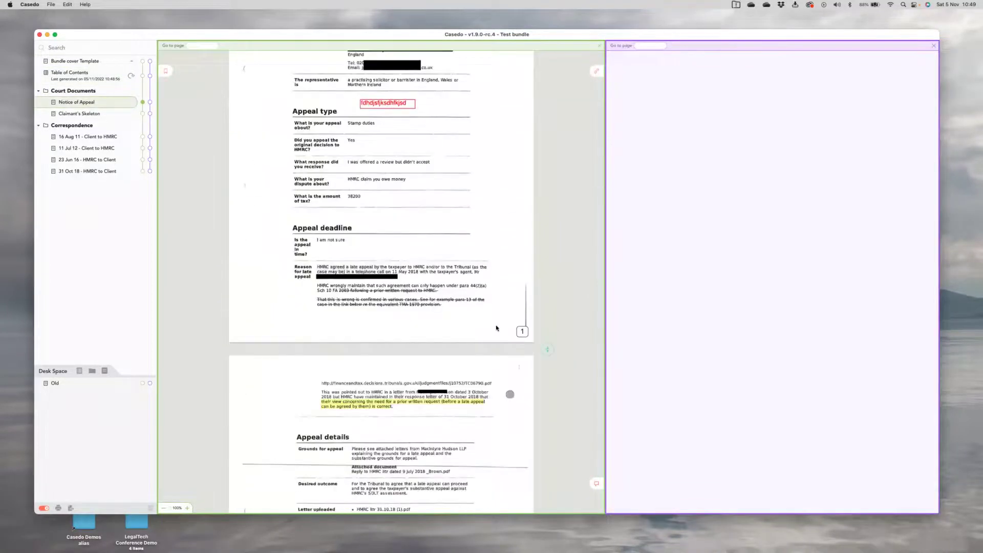
{"action": "scroll", "coordinate": [482, 323], "scroll_direction": "up", "scroll_amount": 1}
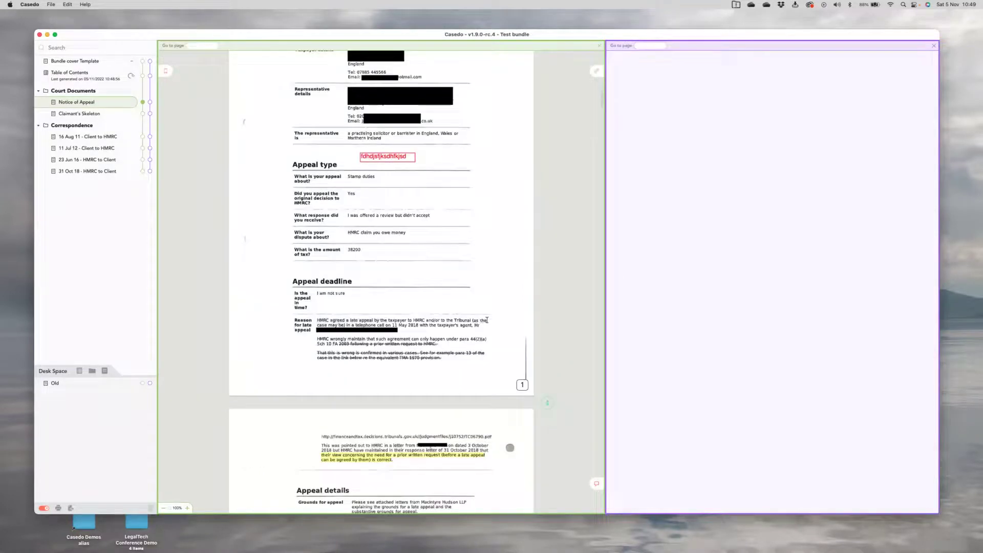
{"action": "scroll", "coordinate": [501, 340], "scroll_direction": "up", "scroll_amount": 3}
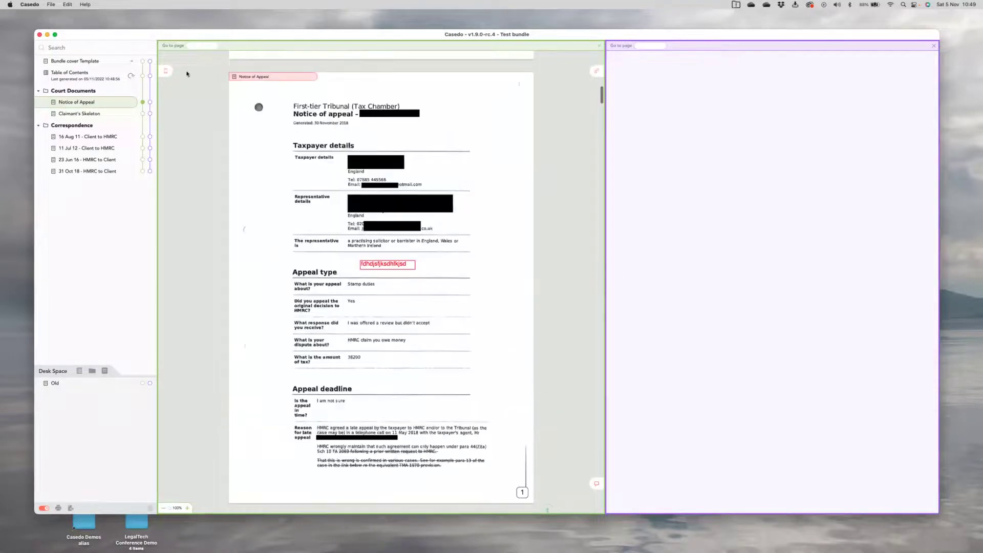
- Start pagination at page 1 and regenerate the contents, putting Notice of Appeal at p3 and Claimant's Skeleton at p5
{"action": "left_click", "coordinate": [67, 5]}
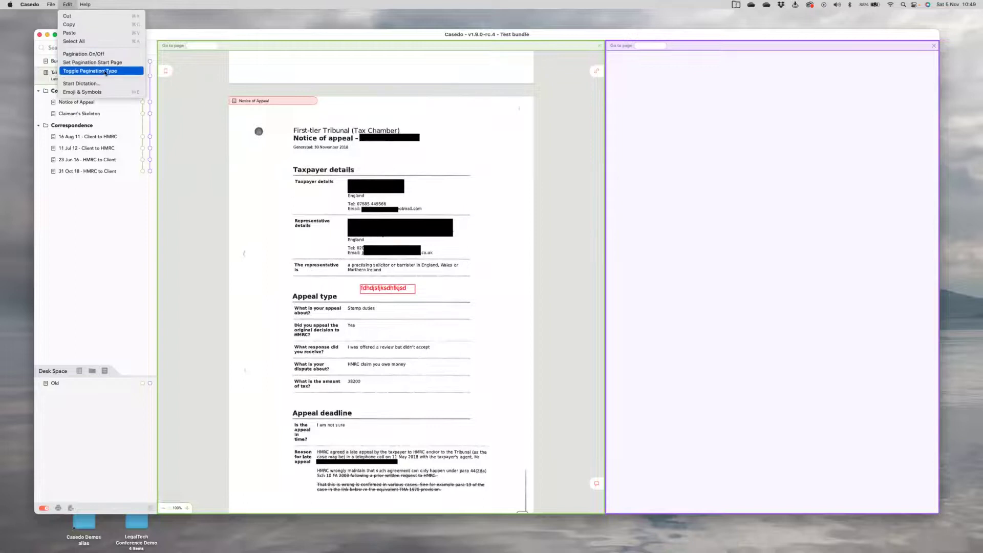
{"action": "left_click", "coordinate": [102, 62]}
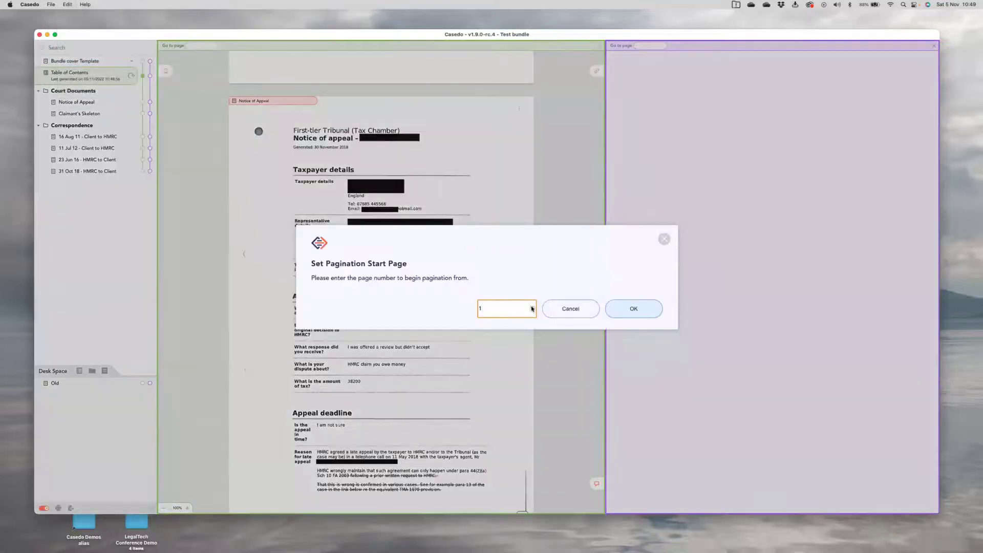
{"action": "left_click", "coordinate": [629, 309]}
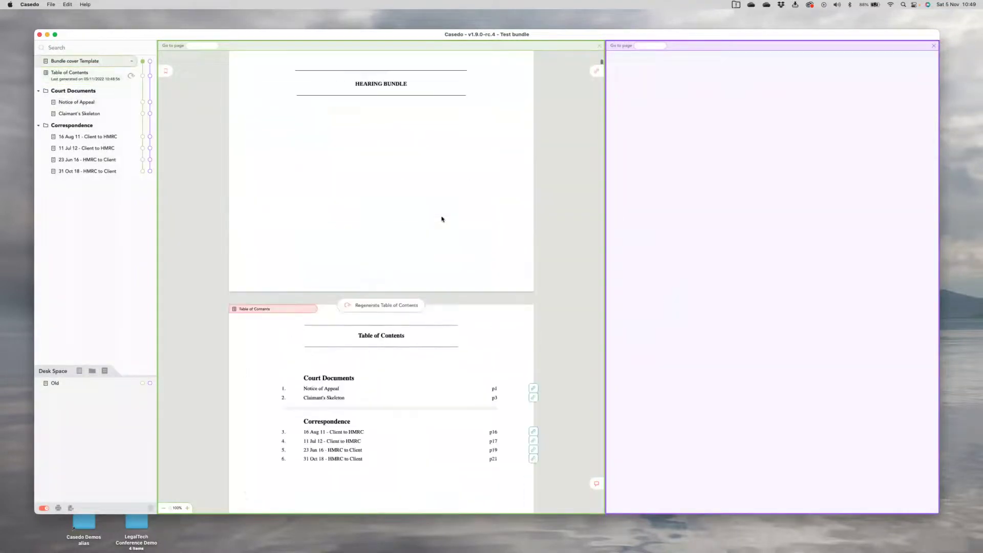
{"action": "left_click", "coordinate": [394, 306]}
{"action": "scroll", "coordinate": [498, 369], "scroll_direction": "down", "scroll_amount": 2}
{"action": "scroll", "coordinate": [447, 369], "scroll_direction": "down", "scroll_amount": 8}
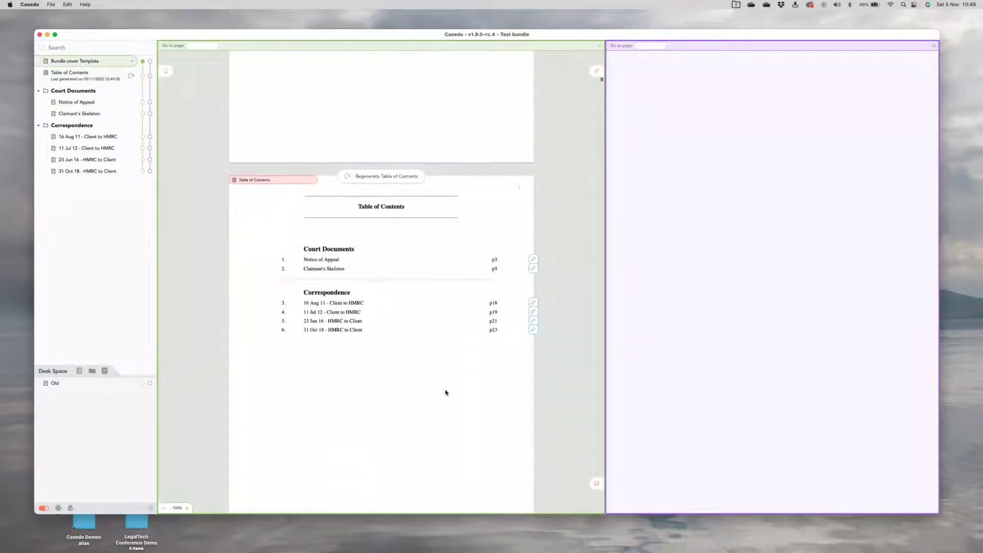
{"action": "scroll", "coordinate": [287, 203], "scroll_direction": "up", "scroll_amount": 7}
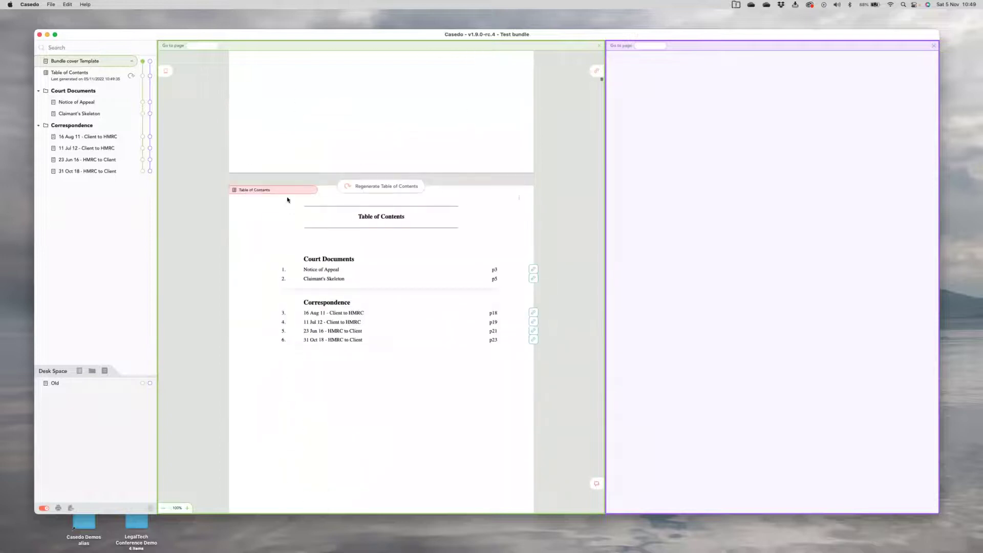
{"action": "scroll", "coordinate": [277, 245], "scroll_direction": "down", "scroll_amount": 5}
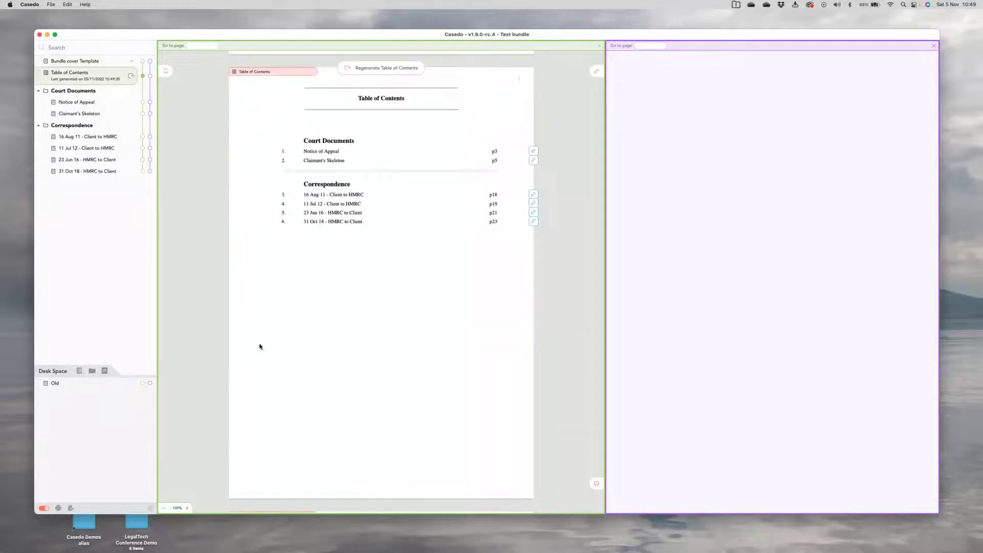
- Import the five authority PDFs, including Colazzo v Italy and ITEPA Part 7A, from Dropbox > CASEDO into Desk Space
{"action": "left_click", "coordinate": [101, 372]}
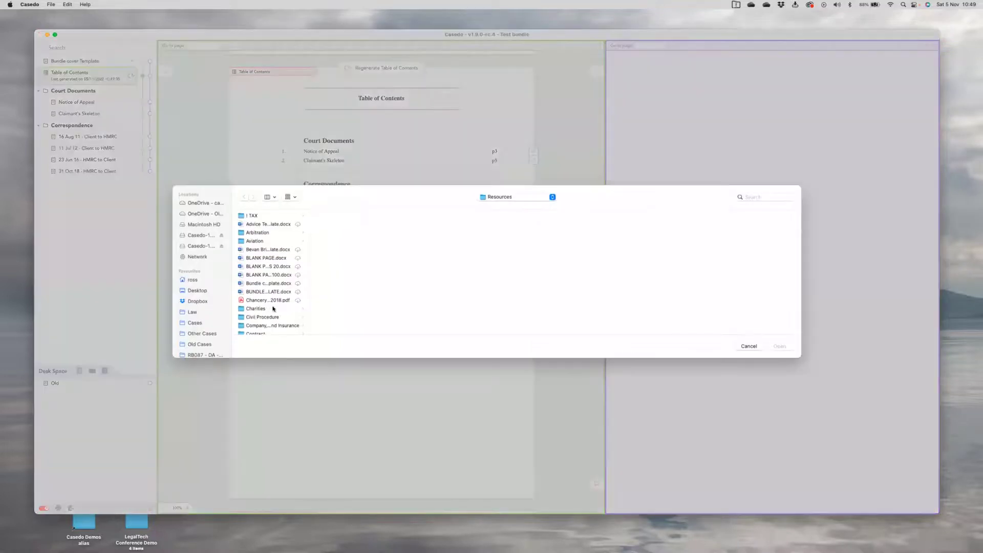
{"action": "left_click", "coordinate": [197, 301]}
{"action": "scroll", "coordinate": [205, 307], "scroll_direction": "down", "scroll_amount": 3}
{"action": "left_click", "coordinate": [198, 351]}
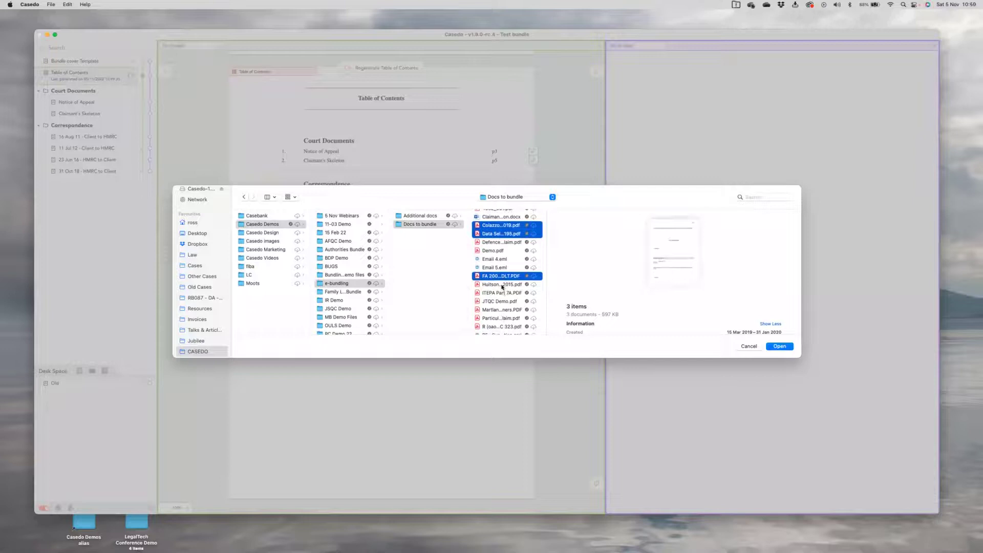
{"action": "left_click", "coordinate": [503, 294], "text": "shift"}
{"action": "left_click", "coordinate": [781, 347]}
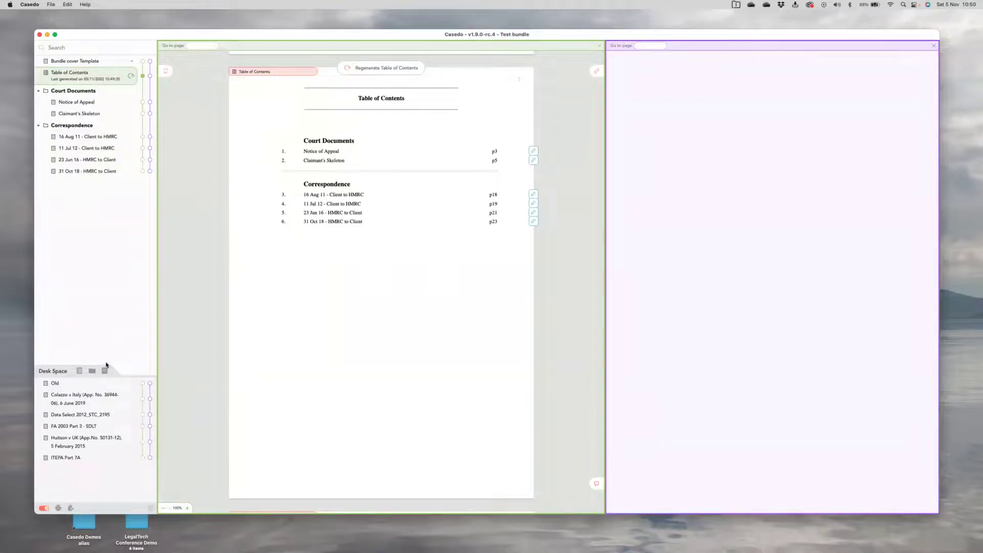
- Create three Desk Space folders named Authorities, Cases and Legislation
{"action": "left_click", "coordinate": [87, 399]}
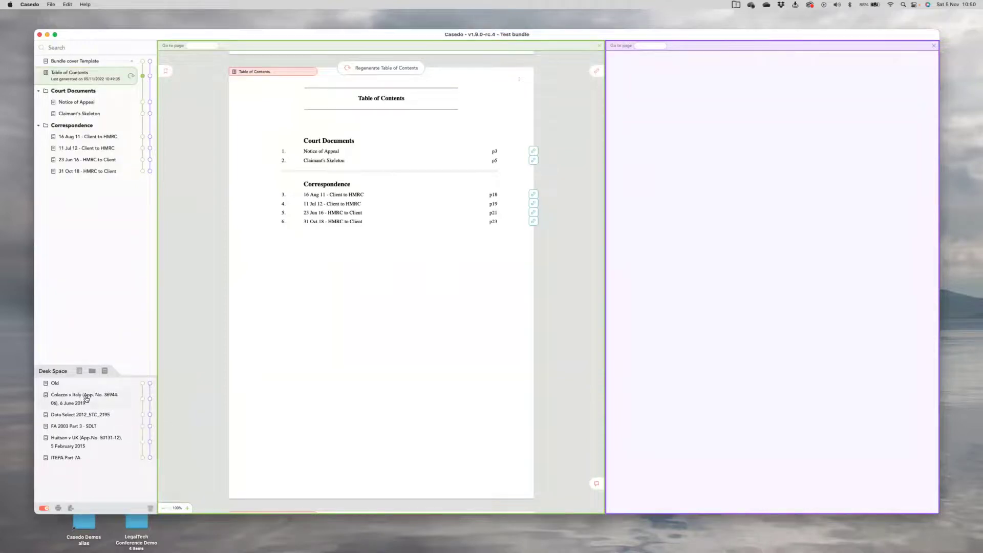
{"action": "left_click", "coordinate": [92, 371]}
{"action": "type", "text": "Authorities"}
{"action": "key", "text": "Return"}
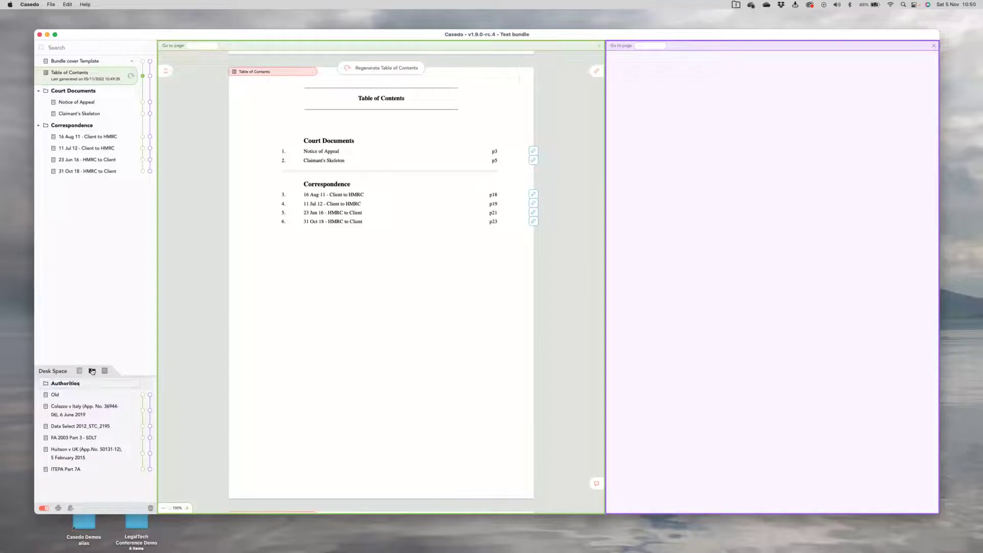
{"action": "left_click", "coordinate": [93, 371]}
{"action": "type", "text": "Cases"}
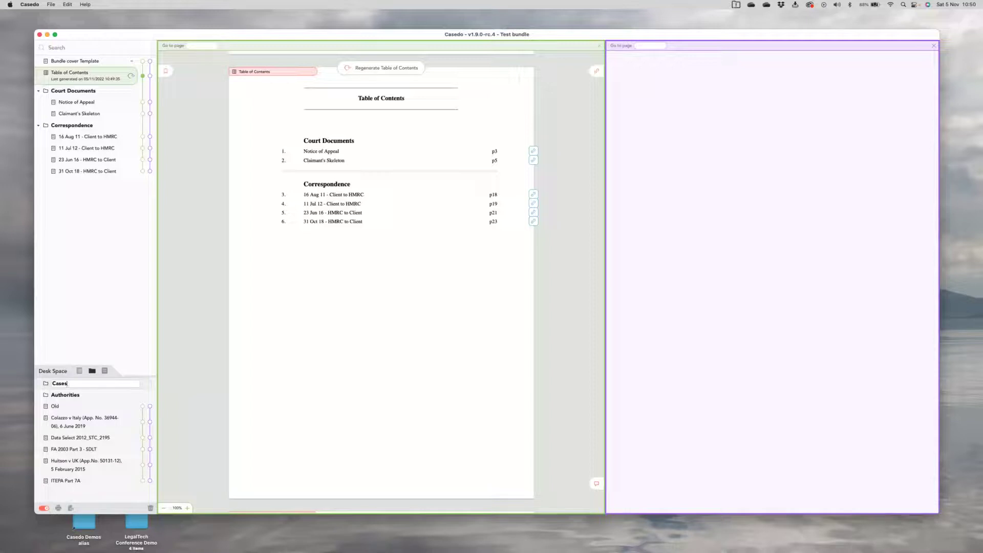
{"action": "key", "text": "Return"}
{"action": "left_click", "coordinate": [92, 371]}
{"action": "type", "text": "Legislation"}
{"action": "key", "text": "Return"}
- Nest the folders under Authorities, filing the two statutes under Legislation and the three case reports under Cases
{"action": "left_click_drag", "start_coordinate": [82, 395], "coordinate": [66, 269]}
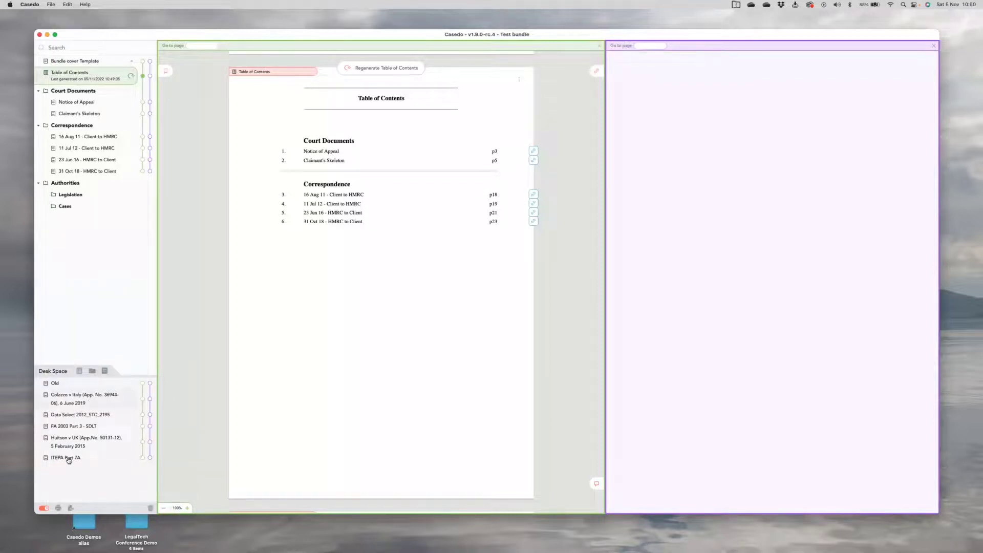
{"action": "left_click_drag", "start_coordinate": [84, 394], "coordinate": [92, 204]}
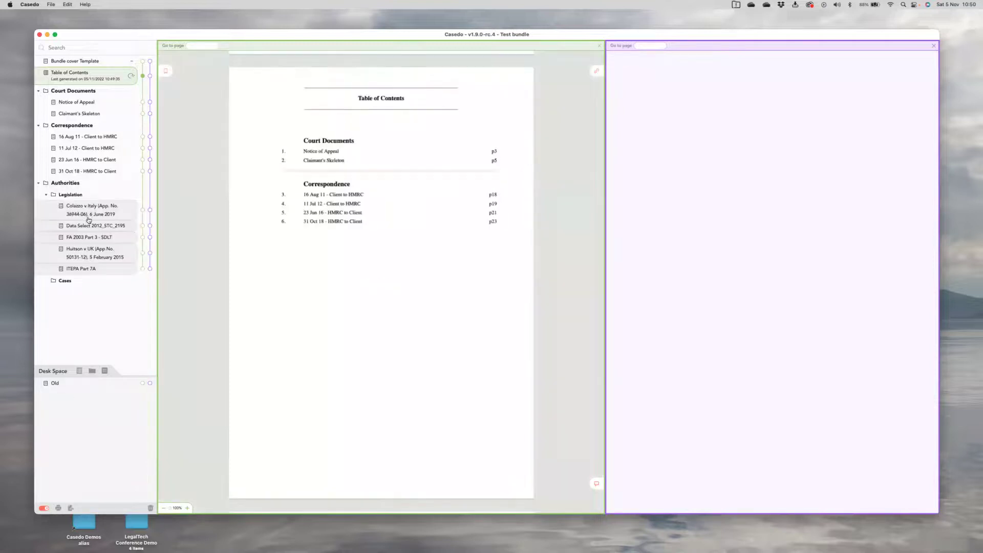
{"action": "left_click", "coordinate": [94, 230], "text": "super"}
{"action": "left_click", "coordinate": [92, 253], "text": "super"}
{"action": "left_click_drag", "start_coordinate": [92, 253], "coordinate": [70, 232]}
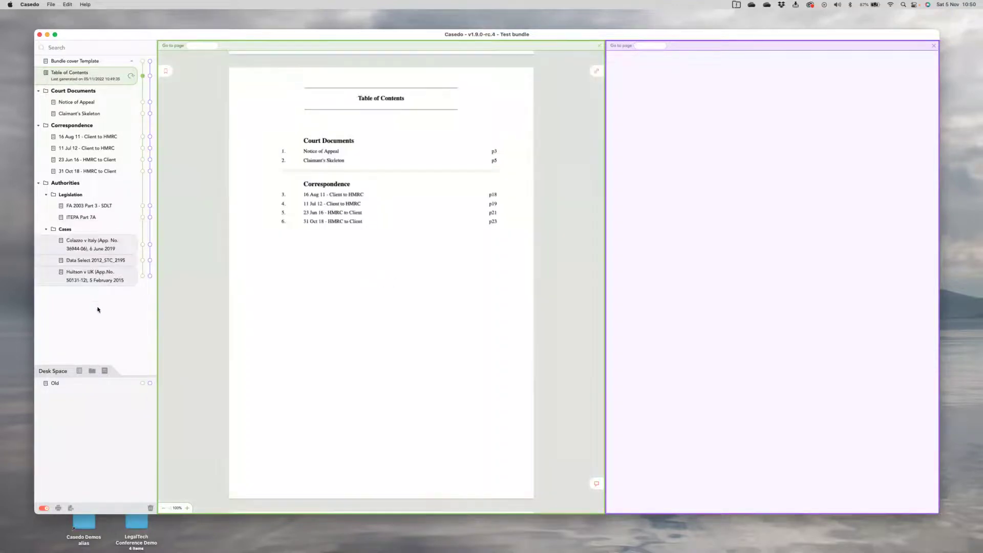
{"action": "left_click", "coordinate": [96, 307]}
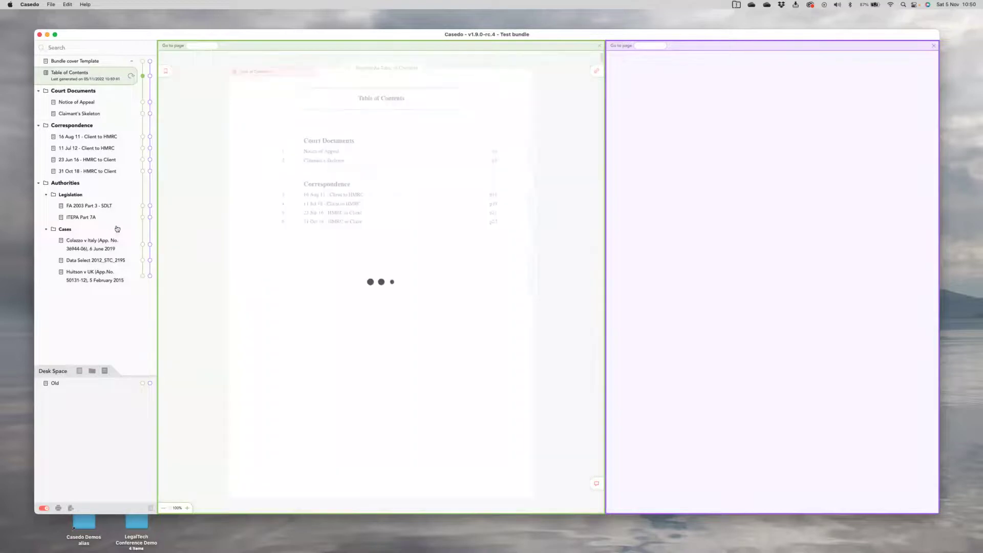
- Open FA 2003 Part 3 - SDLT beside the contents with a widened right pane and review its pages
{"action": "left_click", "coordinate": [149, 206]}
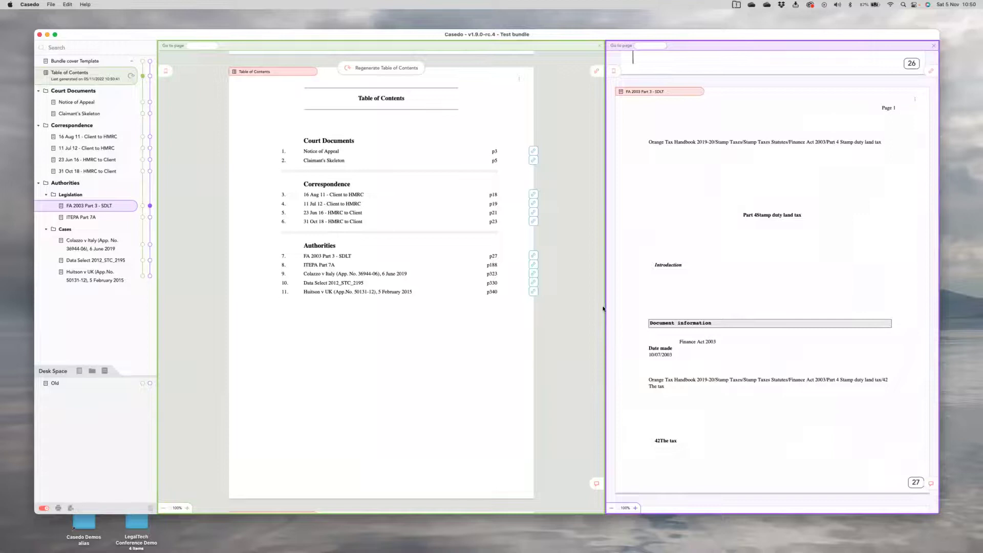
{"action": "left_click_drag", "start_coordinate": [567, 308], "coordinate": [562, 309]}
{"action": "scroll", "coordinate": [740, 314], "scroll_direction": "down", "scroll_amount": 10}
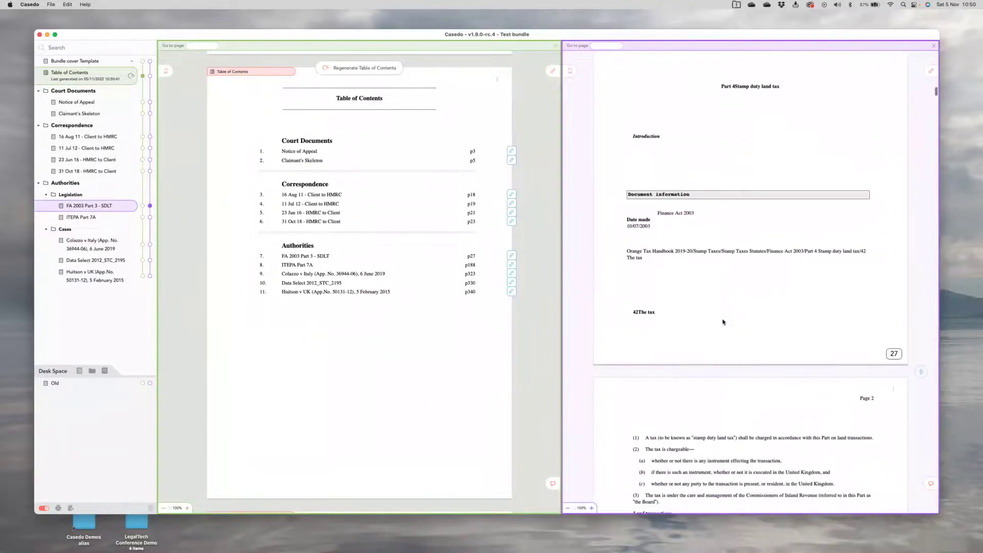
{"action": "scroll", "coordinate": [714, 326], "scroll_direction": "down", "scroll_amount": 3}
{"action": "scroll", "coordinate": [361, 186], "scroll_direction": "up", "scroll_amount": 2}
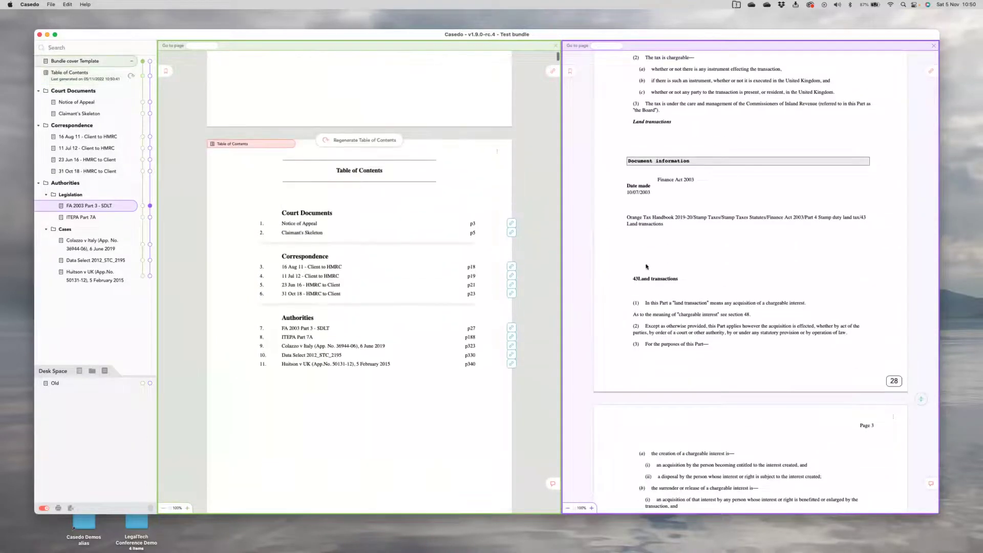
{"action": "scroll", "coordinate": [666, 266], "scroll_direction": "up", "scroll_amount": 3}
{"action": "scroll", "coordinate": [632, 281], "scroll_direction": "down", "scroll_amount": 9}
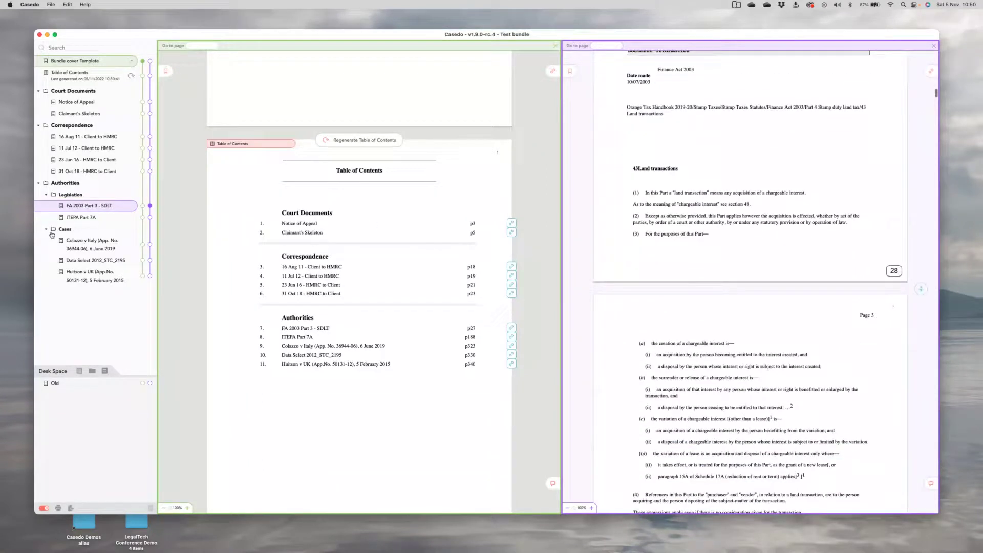
- Step through Colazzo v Italy, Data Select and Huitson, ending on Colazzo v Italy with its name unchanged
{"action": "left_click", "coordinate": [150, 245]}
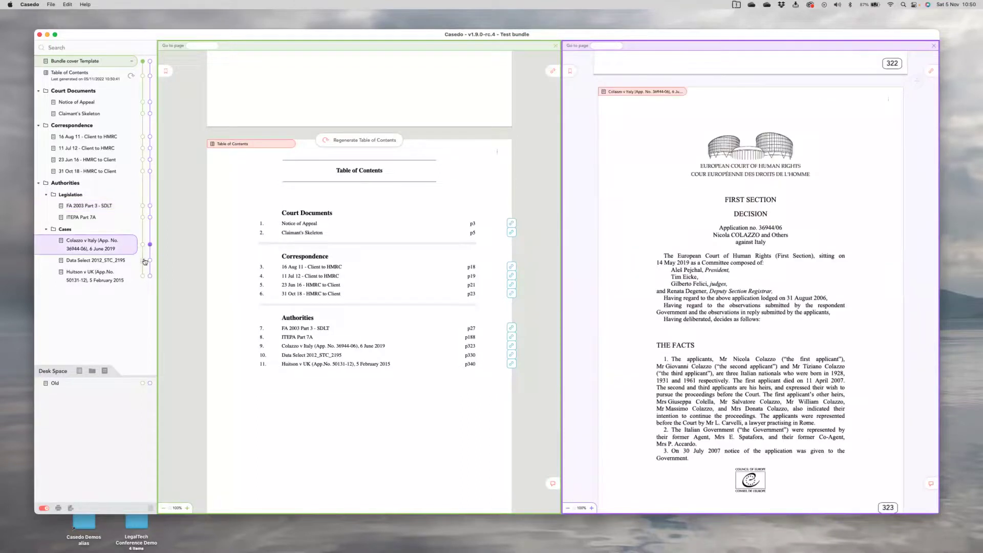
{"action": "left_click", "coordinate": [150, 261]}
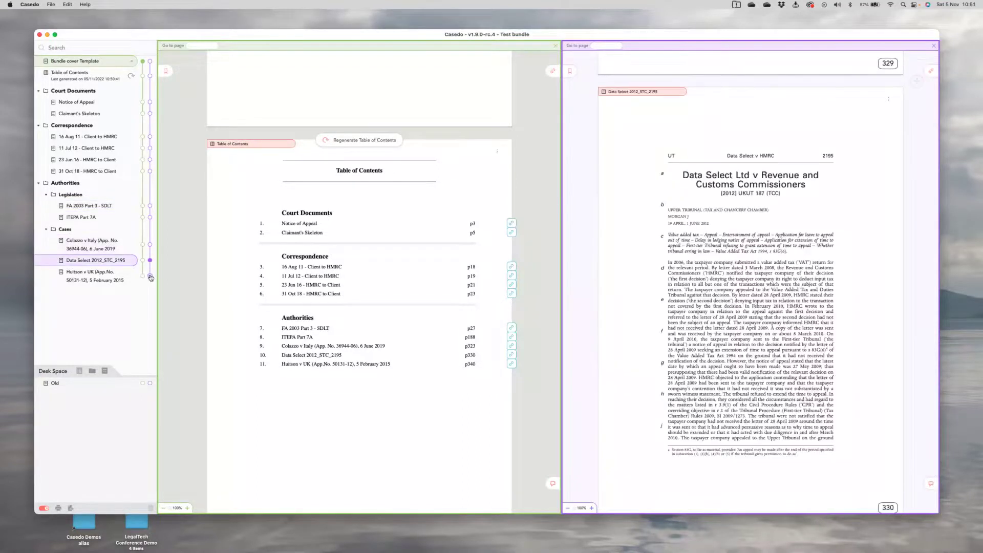
{"action": "left_click", "coordinate": [150, 276]}
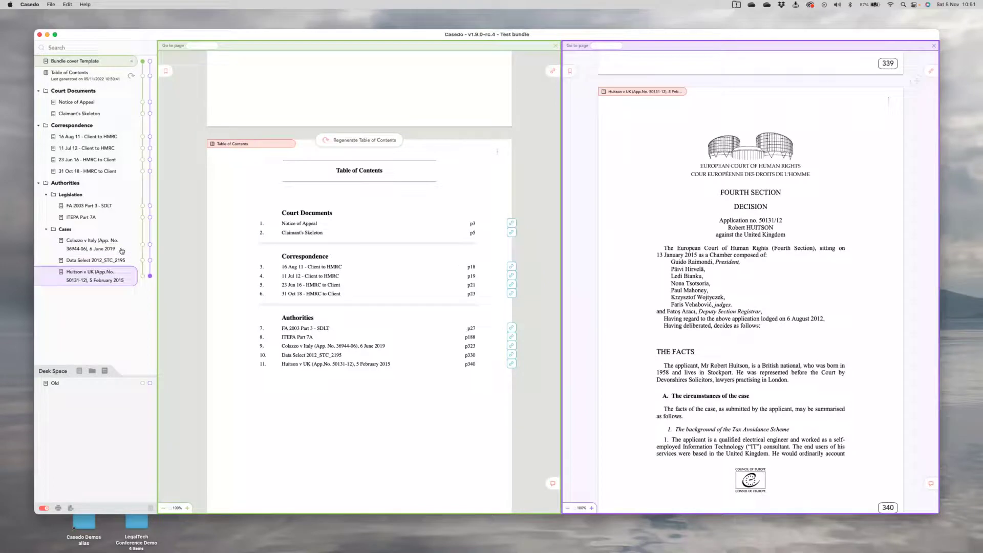
{"action": "left_click", "coordinate": [150, 244]}
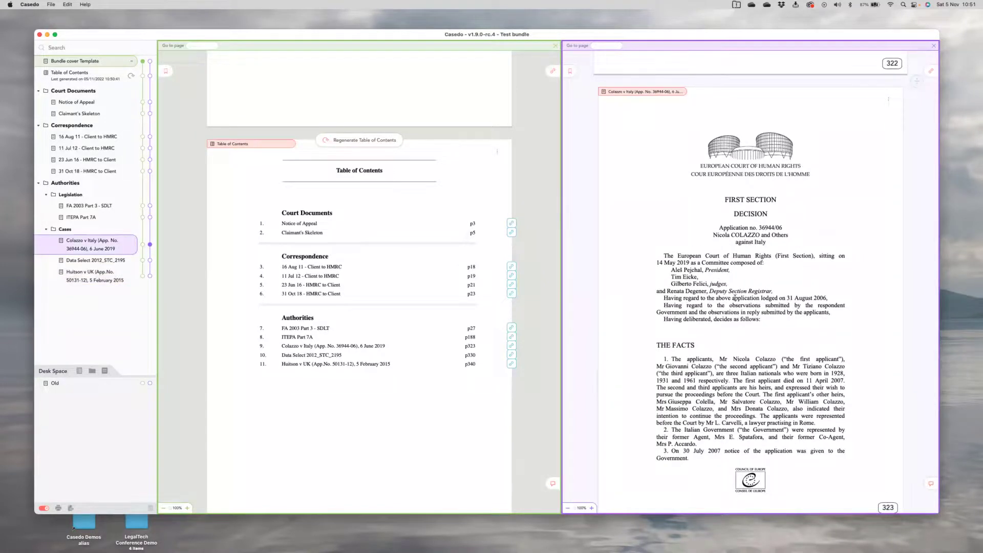
{"action": "scroll", "coordinate": [735, 300], "scroll_direction": "down", "scroll_amount": 3}
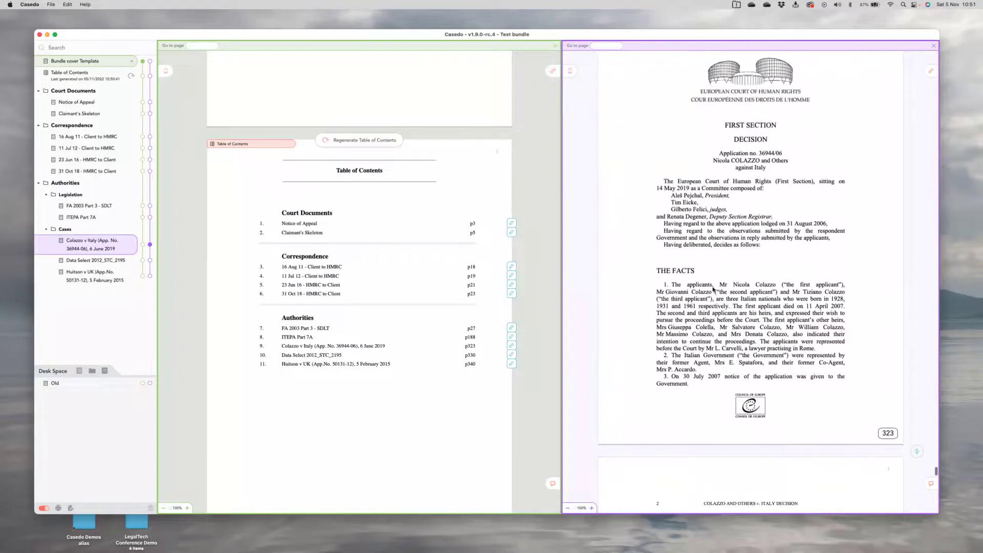
{"action": "scroll", "coordinate": [717, 267], "scroll_direction": "up", "scroll_amount": 3}
{"action": "left_click_drag", "start_coordinate": [780, 235], "coordinate": [782, 236]}
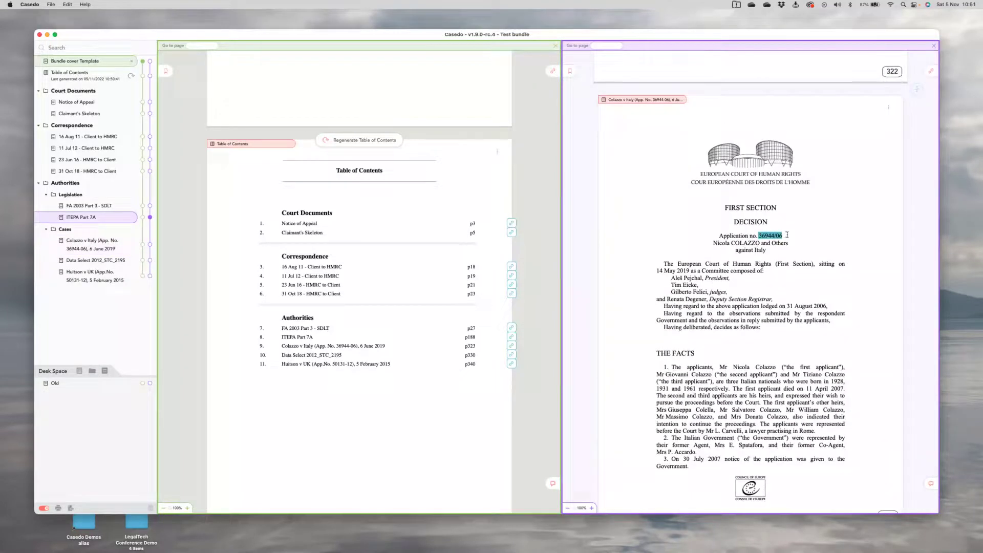
{"action": "double_click", "coordinate": [93, 244]}
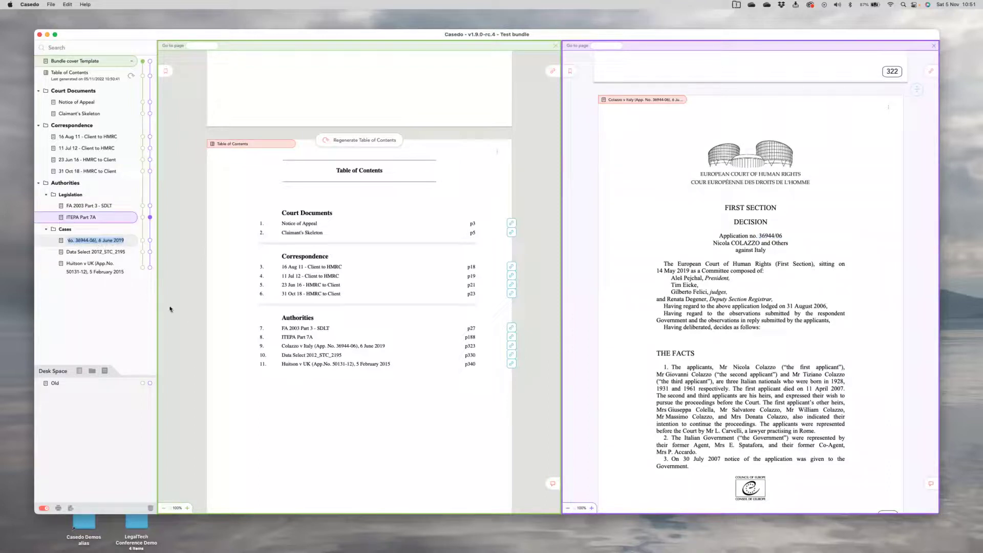
{"action": "left_click", "coordinate": [119, 302]}
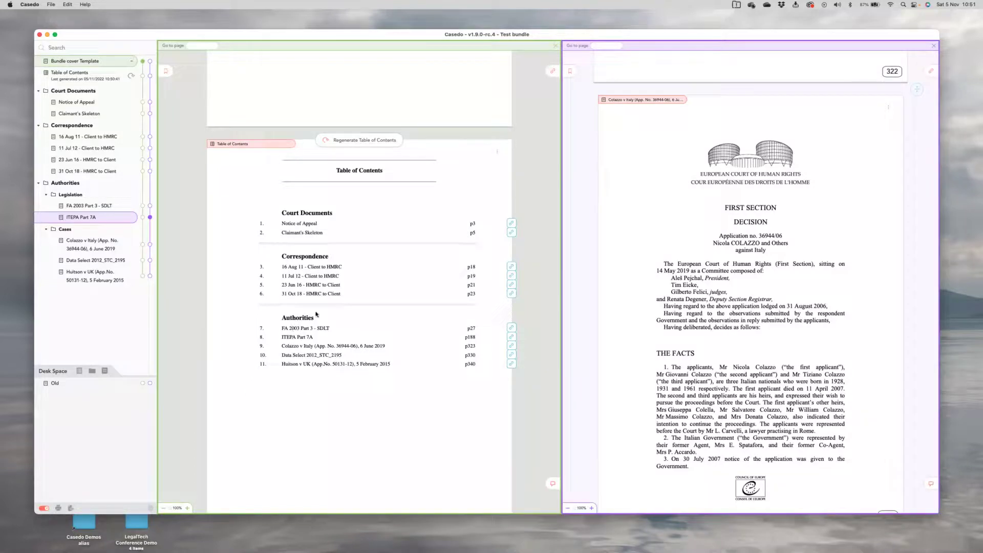
- Regenerate the contents page so Authorities splits into Legislation (entries 7–8) and Cases (entries 9–11)
{"action": "left_click", "coordinate": [498, 153]}
{"action": "left_click", "coordinate": [496, 200]}
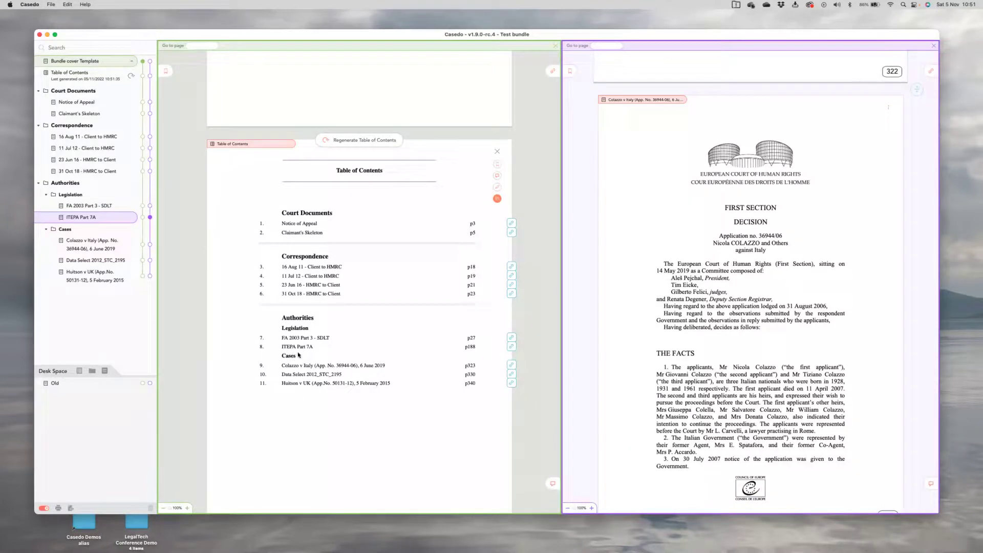
{"action": "scroll", "coordinate": [316, 387], "scroll_direction": "down", "scroll_amount": 1}
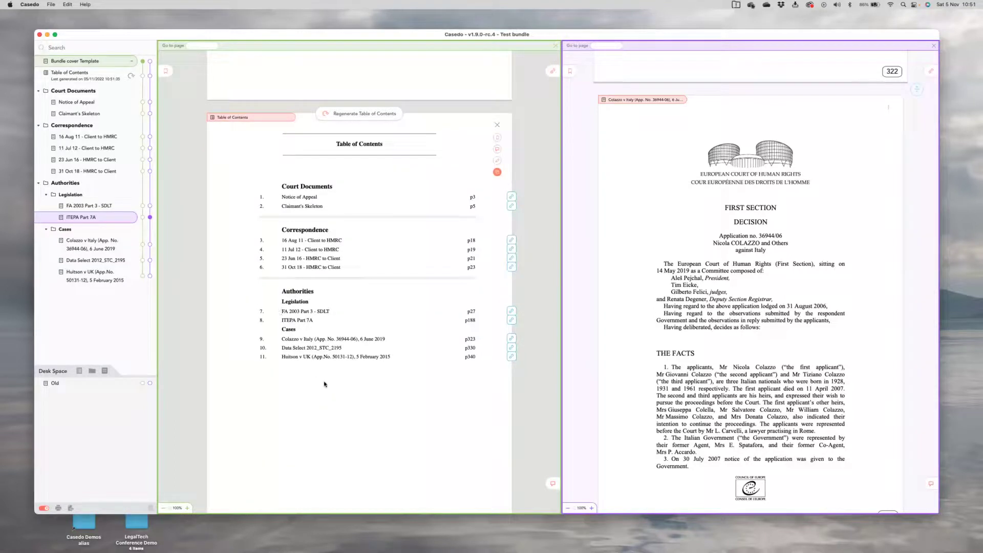
{"action": "scroll", "coordinate": [329, 382], "scroll_direction": "down", "scroll_amount": 1}
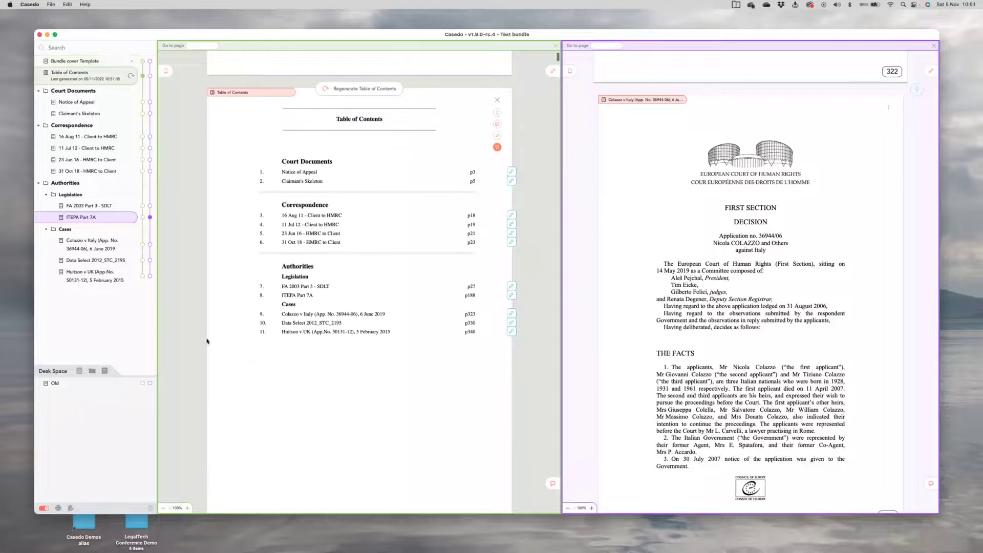
- Split FA 2003 Part 3 - SDLT after page 30 and move the new Part 2 into Desk Space
{"action": "left_click", "coordinate": [140, 217]}
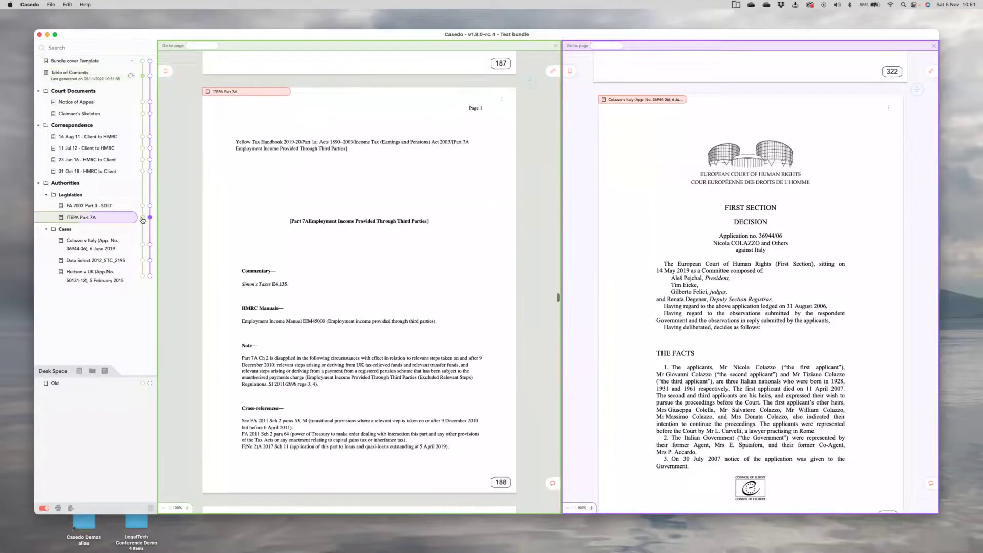
{"action": "left_click", "coordinate": [143, 205]}
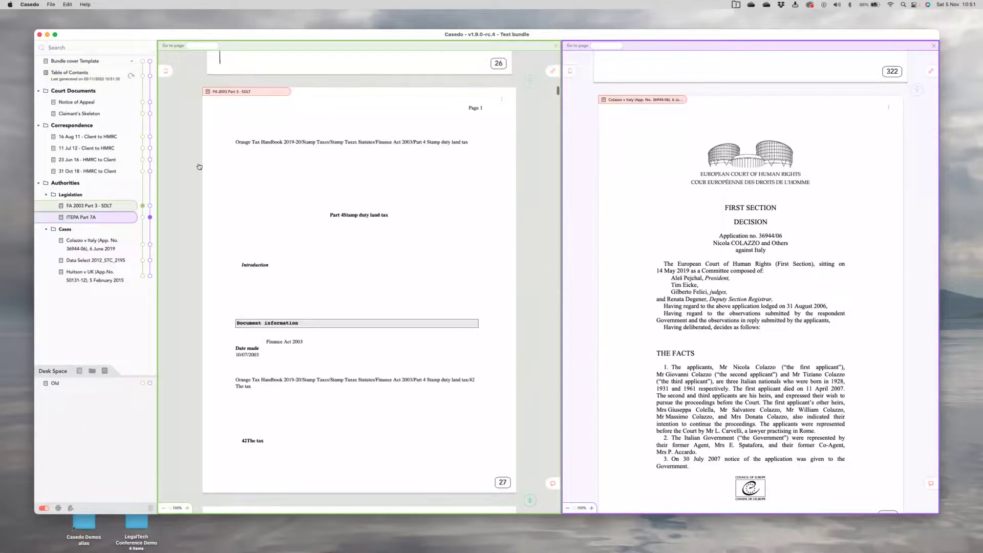
{"action": "scroll", "coordinate": [345, 299], "scroll_direction": "down", "scroll_amount": 15}
{"action": "scroll", "coordinate": [345, 299], "scroll_direction": "down", "scroll_amount": 10}
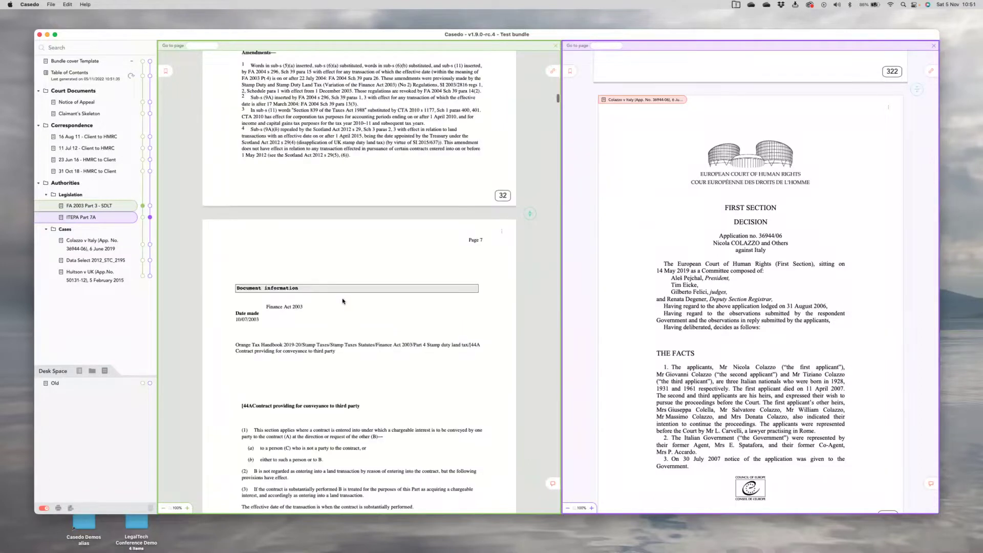
{"action": "scroll", "coordinate": [343, 301], "scroll_direction": "up", "scroll_amount": 10}
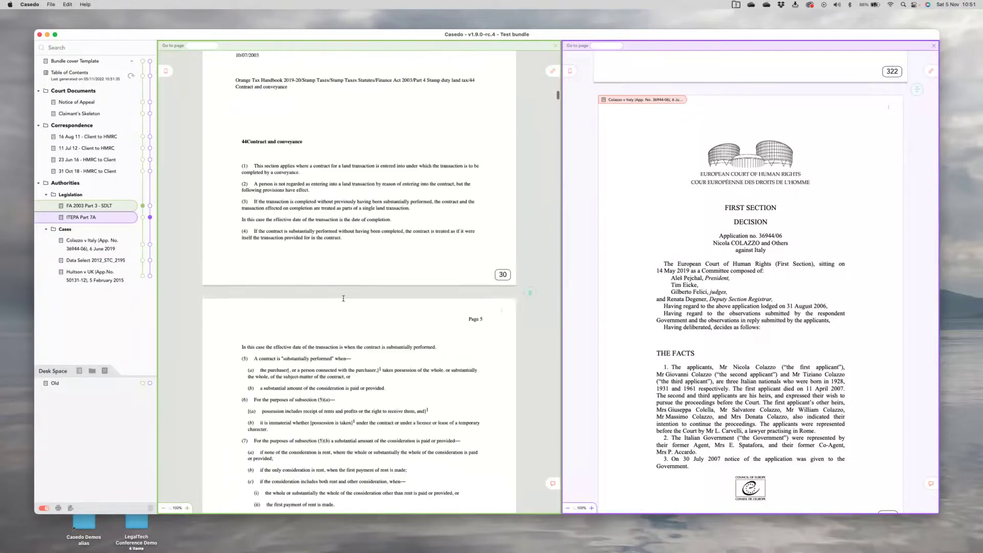
{"action": "scroll", "coordinate": [344, 298], "scroll_direction": "down", "scroll_amount": 3}
{"action": "scroll", "coordinate": [397, 215], "scroll_direction": "up", "scroll_amount": 3}
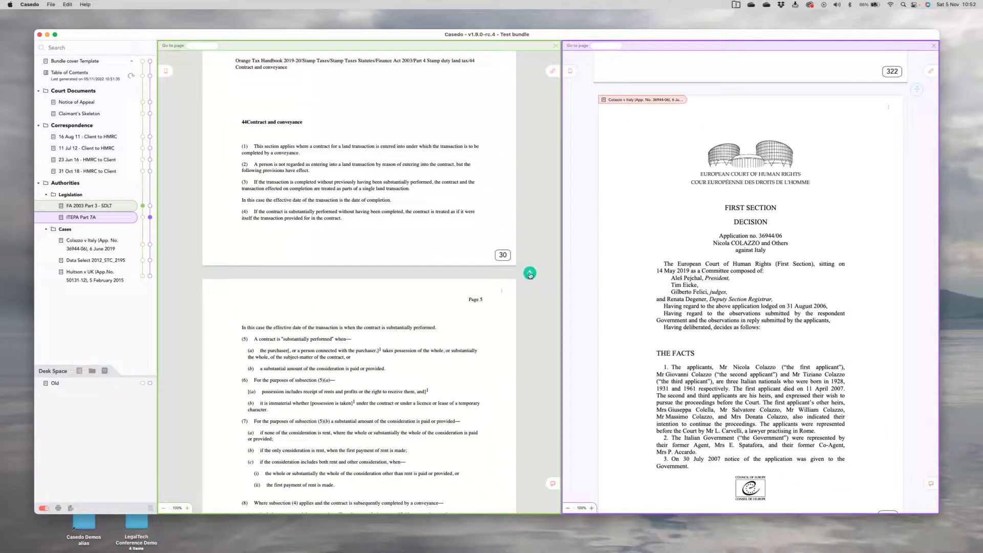
{"action": "left_click", "coordinate": [529, 274]}
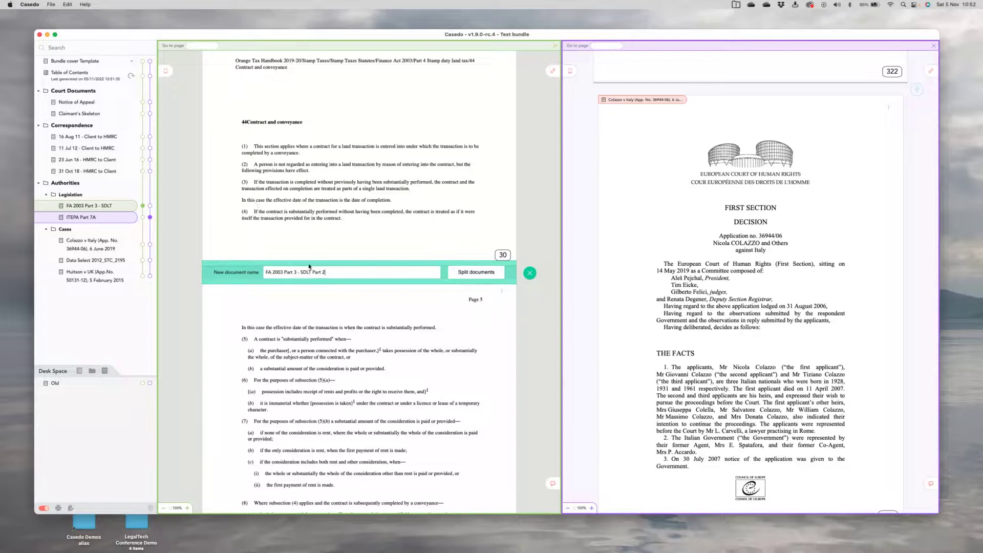
{"action": "left_click", "coordinate": [475, 274]}
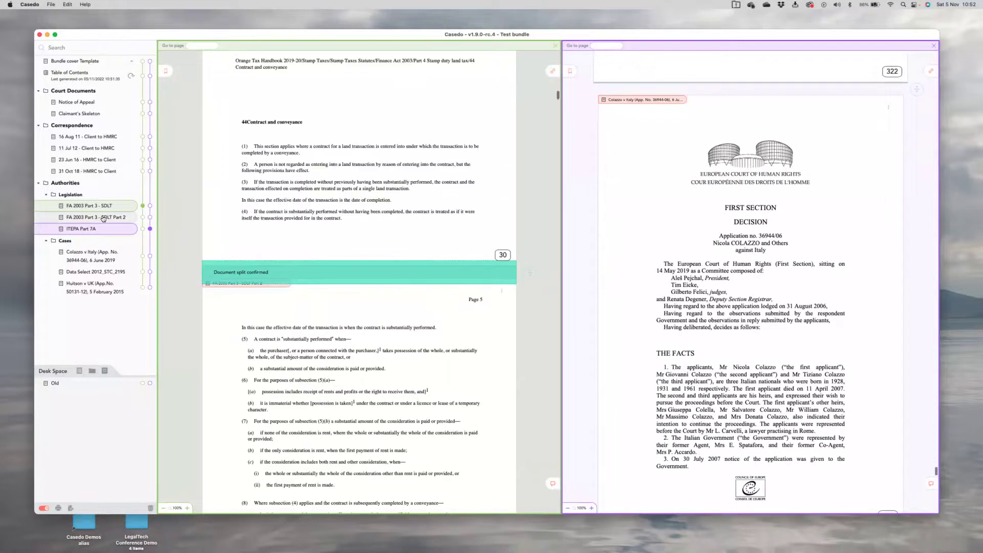
{"action": "left_click_drag", "start_coordinate": [100, 218], "coordinate": [102, 405]}
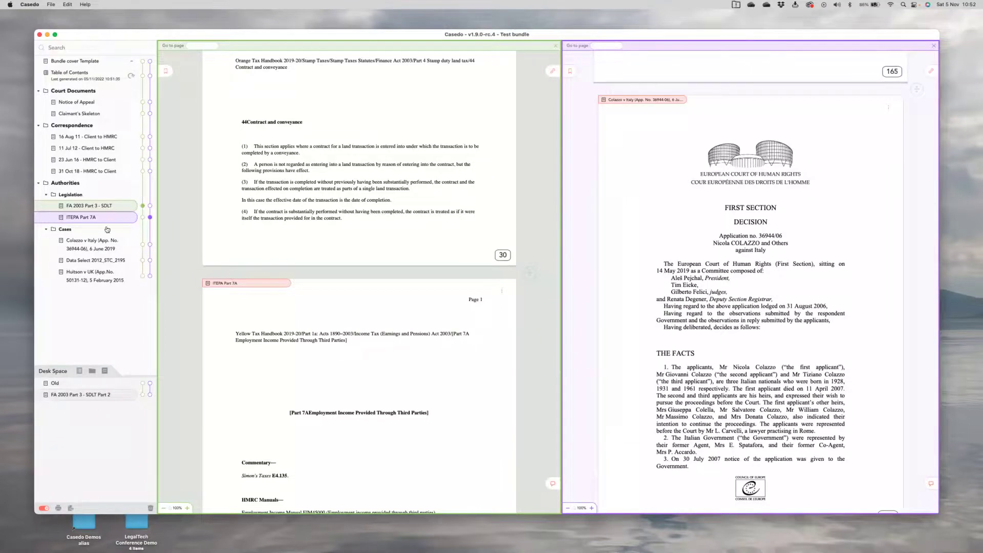
- Rotate page 30 of FA 2003 Part 3 - SDLT a quarter turn so its text runs sideways
{"action": "scroll", "coordinate": [330, 333], "scroll_direction": "up", "scroll_amount": 5}
{"action": "scroll", "coordinate": [330, 333], "scroll_direction": "up", "scroll_amount": 1}
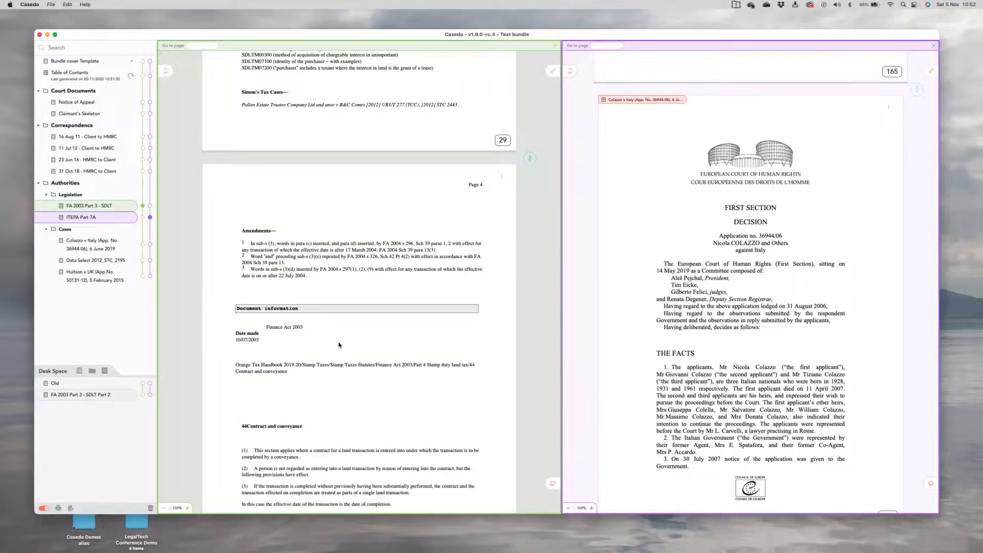
{"action": "scroll", "coordinate": [351, 360], "scroll_direction": "up", "scroll_amount": 2}
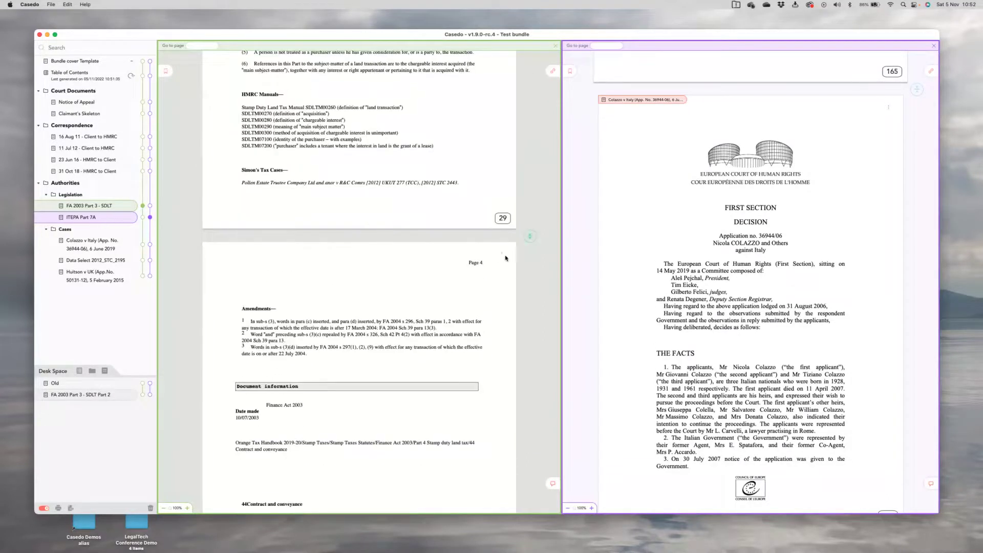
{"action": "mouse_move", "coordinate": [504, 257]}
{"action": "left_click", "coordinate": [502, 280]}
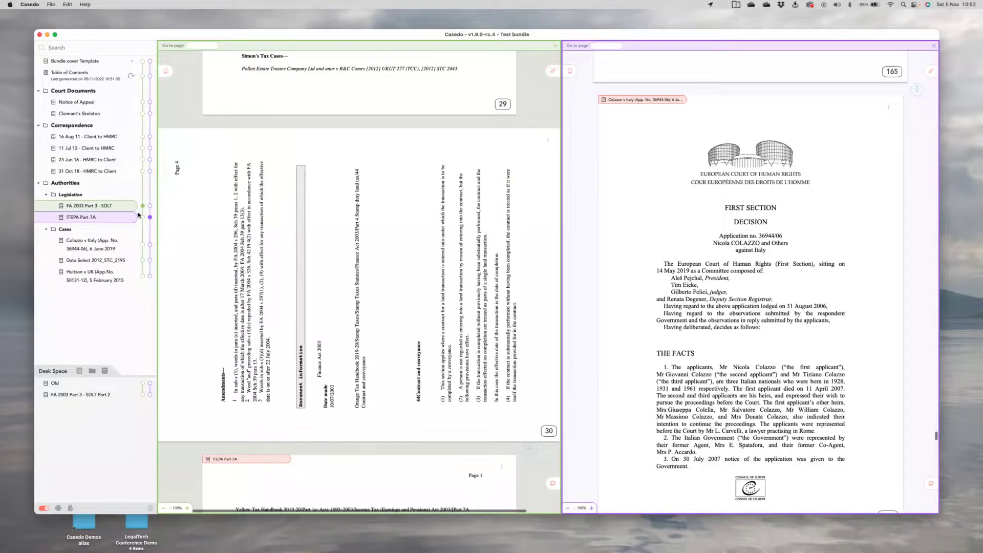
- Set the Bundle cover Template to paginate as an insert
{"action": "right_click", "coordinate": [119, 207]}
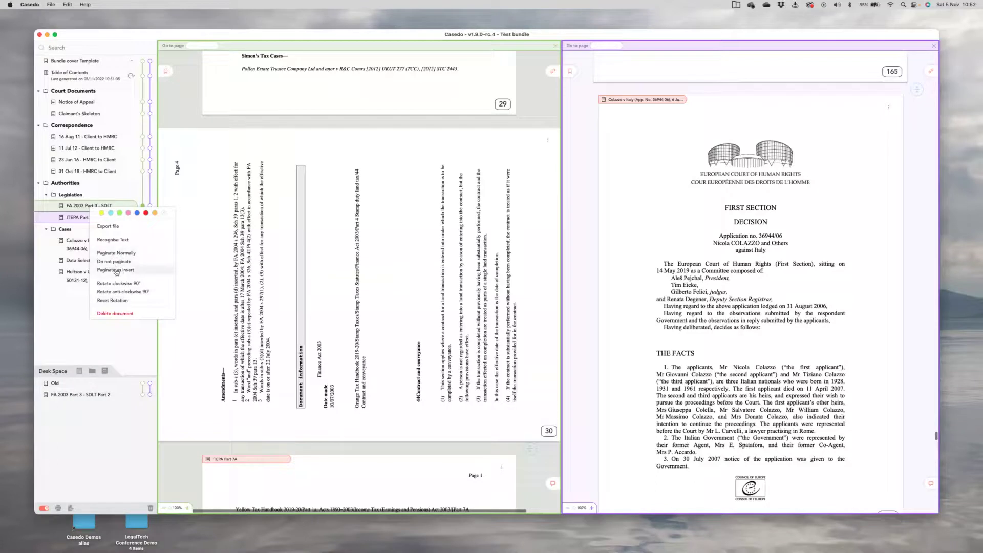
{"action": "left_click", "coordinate": [106, 78]}
{"action": "right_click", "coordinate": [81, 60]}
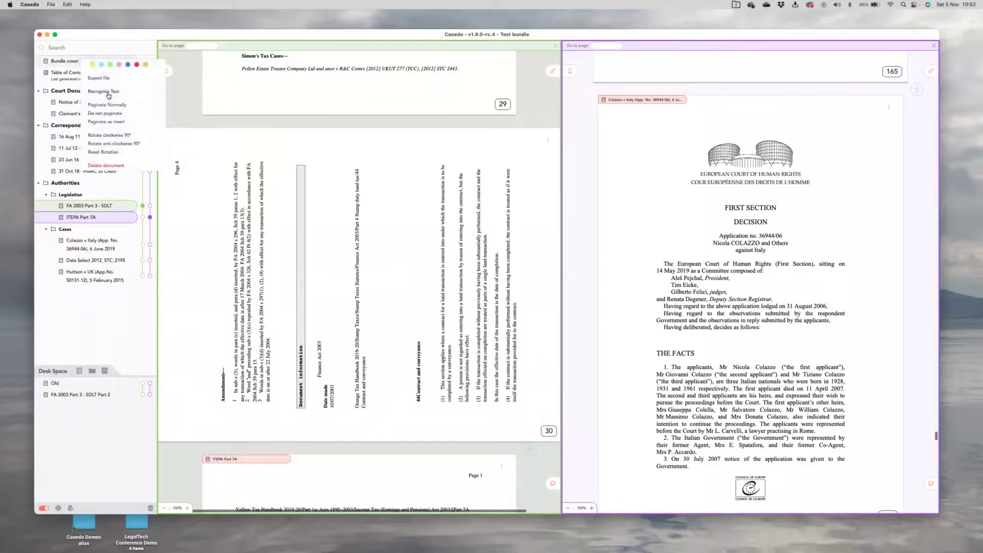
{"action": "left_click", "coordinate": [122, 121]}
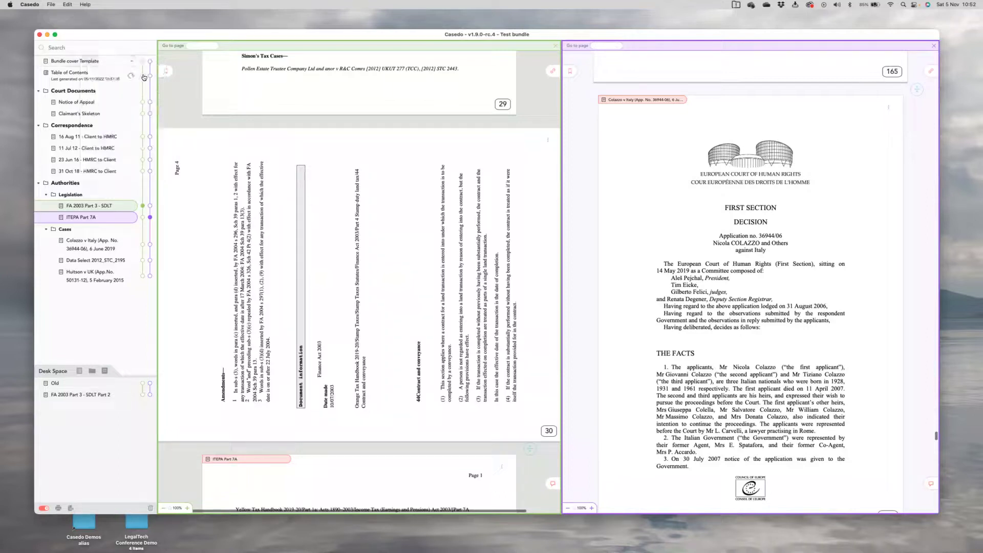
- Paginate the 23 Jun 16 - HMRC to Client letter as insert 20.1, then restore its normal numbering
{"action": "left_click", "coordinate": [138, 107]}
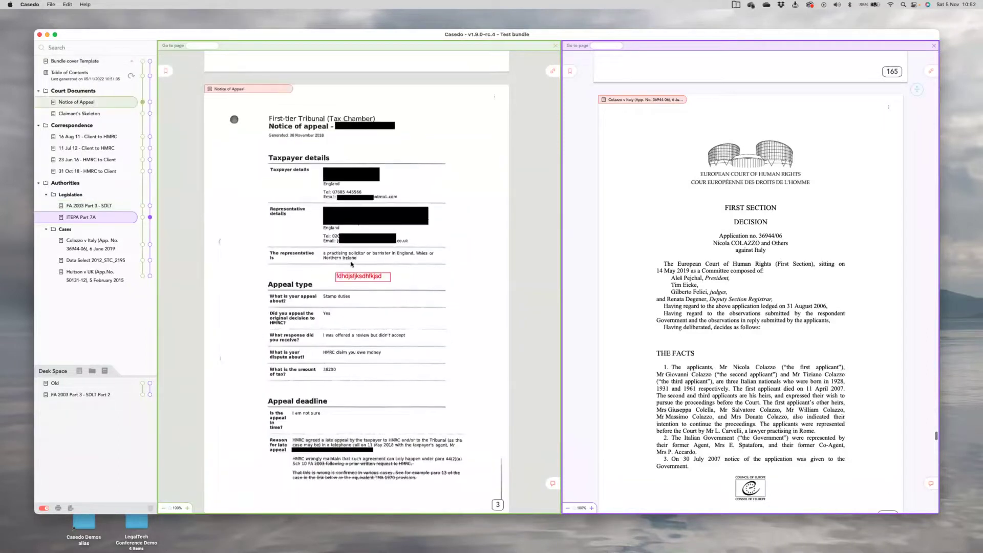
{"action": "scroll", "coordinate": [157, 152], "scroll_direction": "down", "scroll_amount": 3}
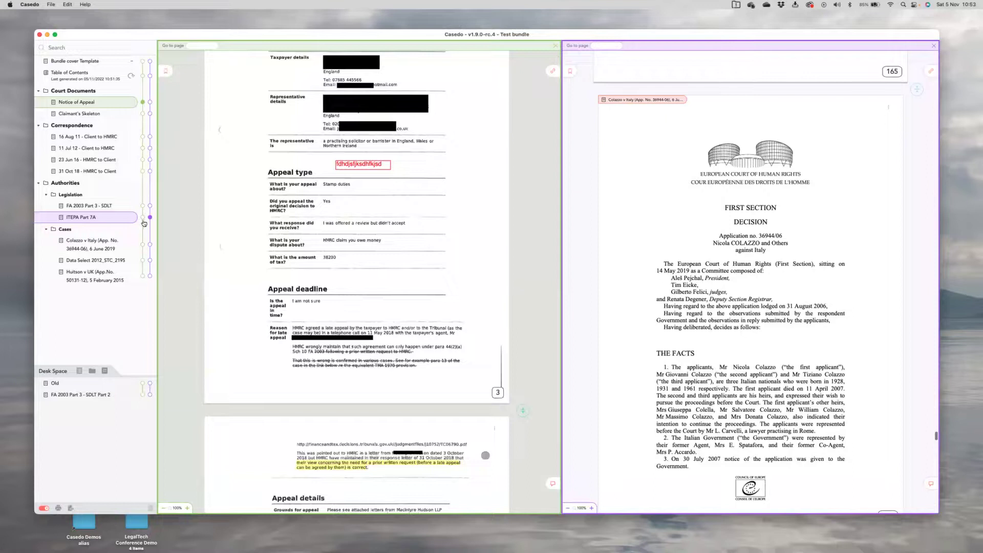
{"action": "left_click", "coordinate": [142, 161]}
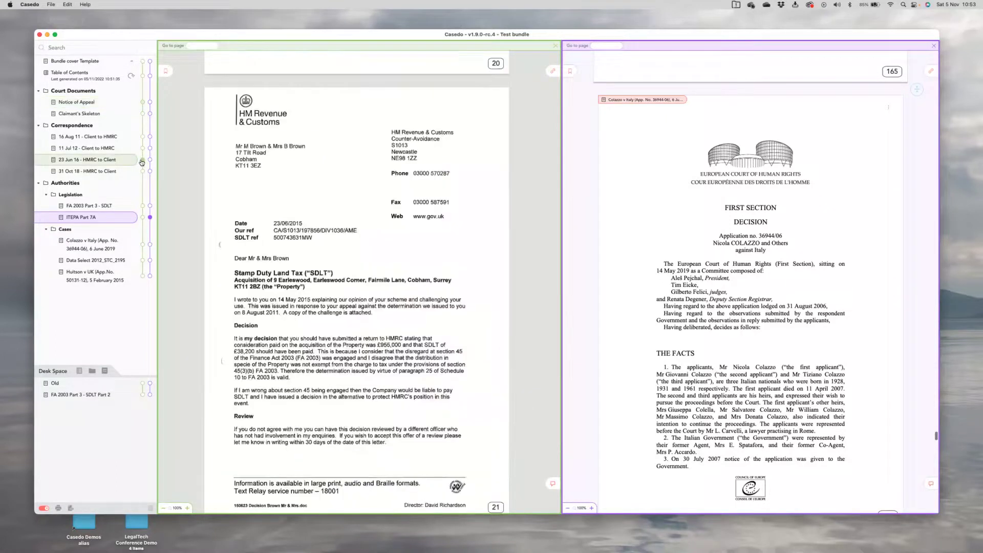
{"action": "scroll", "coordinate": [514, 430], "scroll_direction": "down", "scroll_amount": 3}
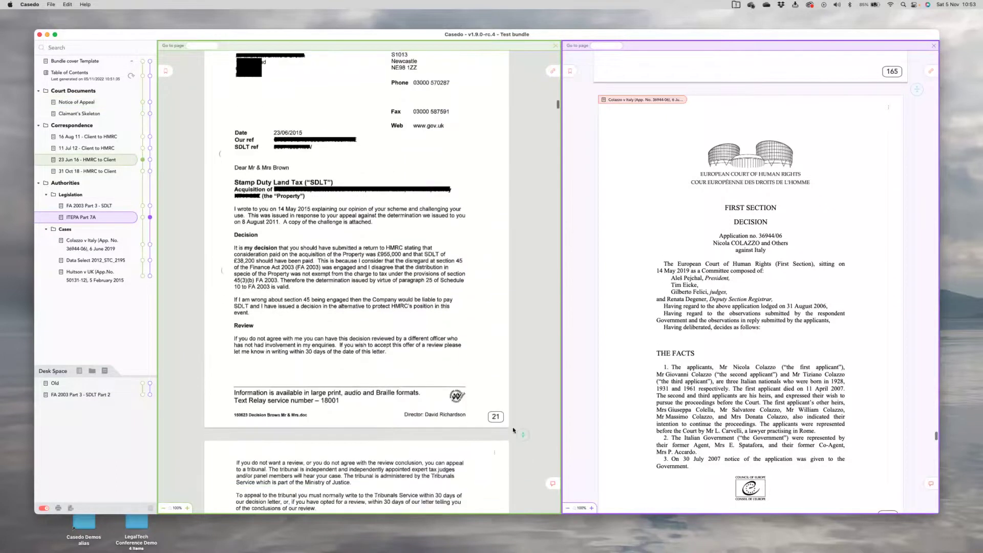
{"action": "right_click", "coordinate": [88, 160]}
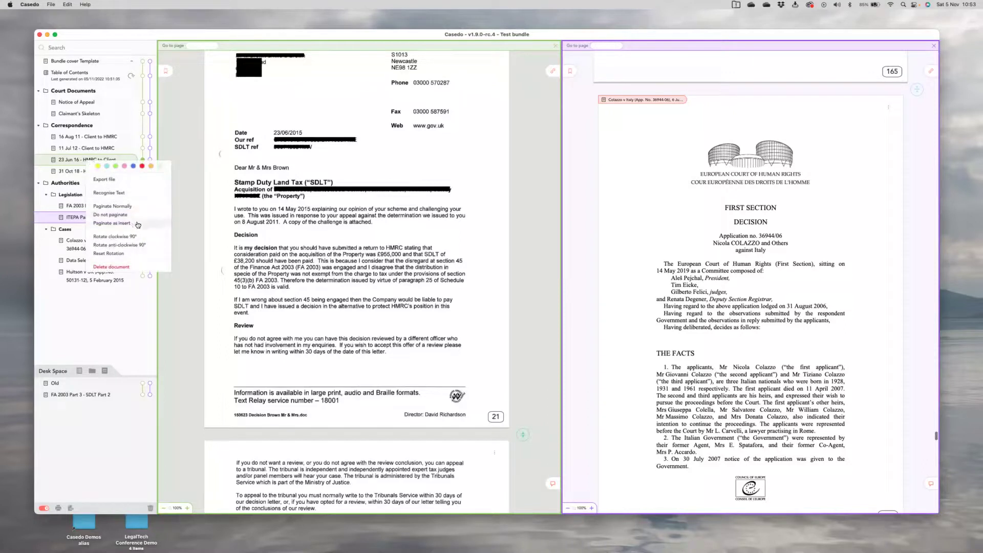
{"action": "left_click", "coordinate": [128, 223]}
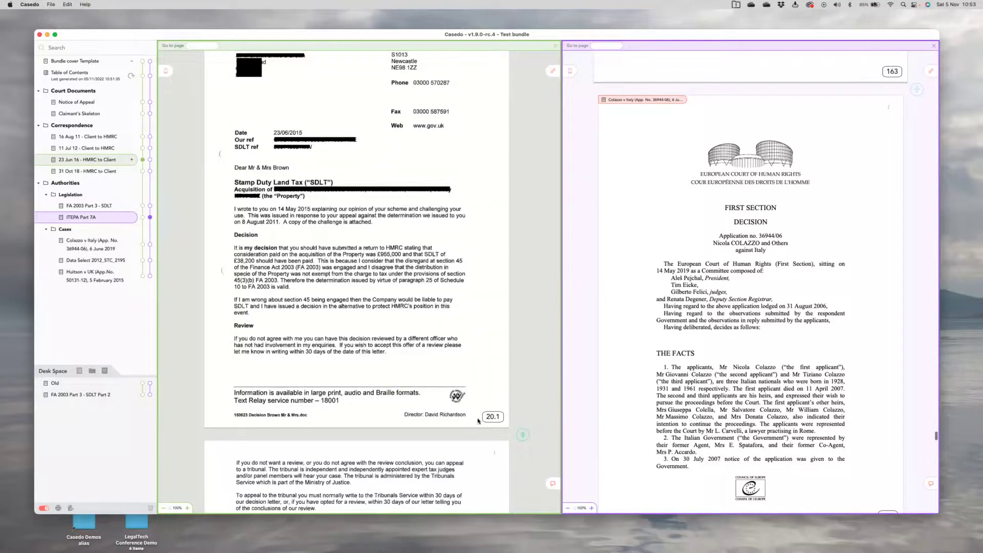
{"action": "right_click", "coordinate": [91, 164]}
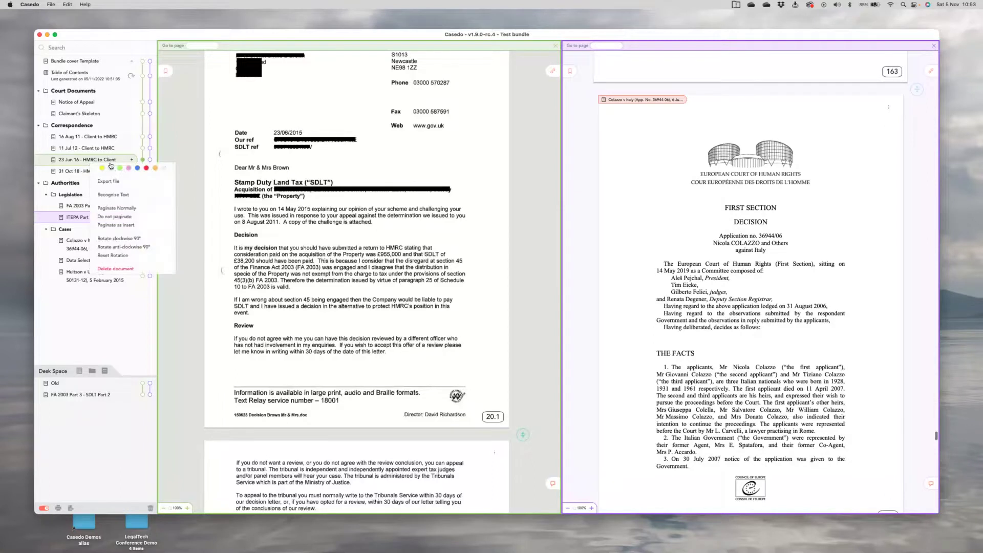
{"action": "left_click", "coordinate": [117, 208]}
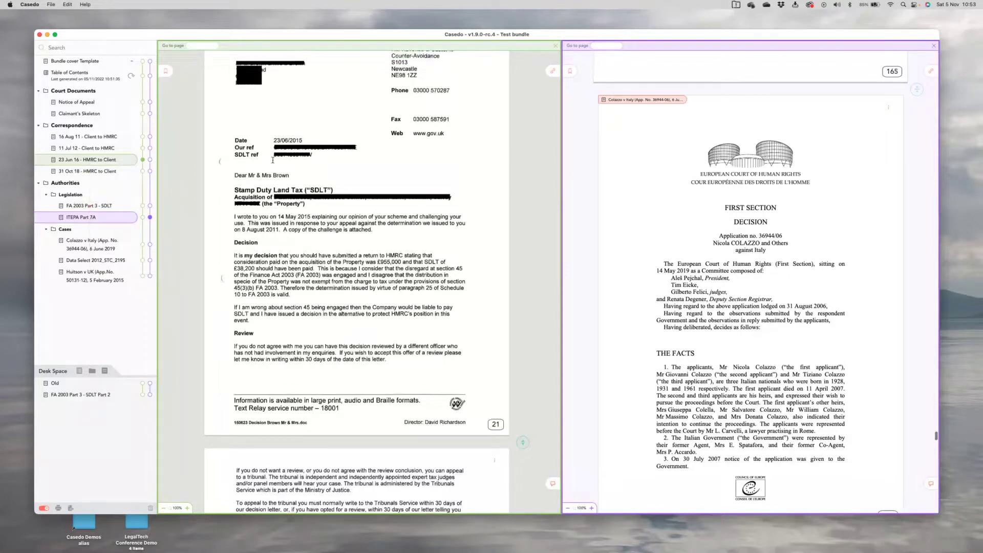
- Refresh the Table of Contents, then bring up the Export Case to PDF dialog
{"action": "left_click", "coordinate": [143, 76]}
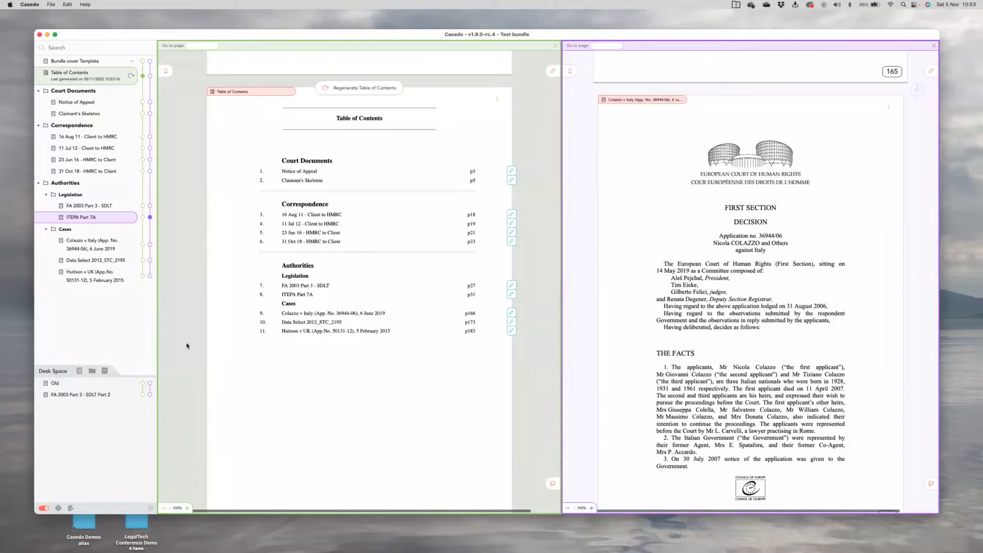
{"action": "left_click", "coordinate": [71, 508]}
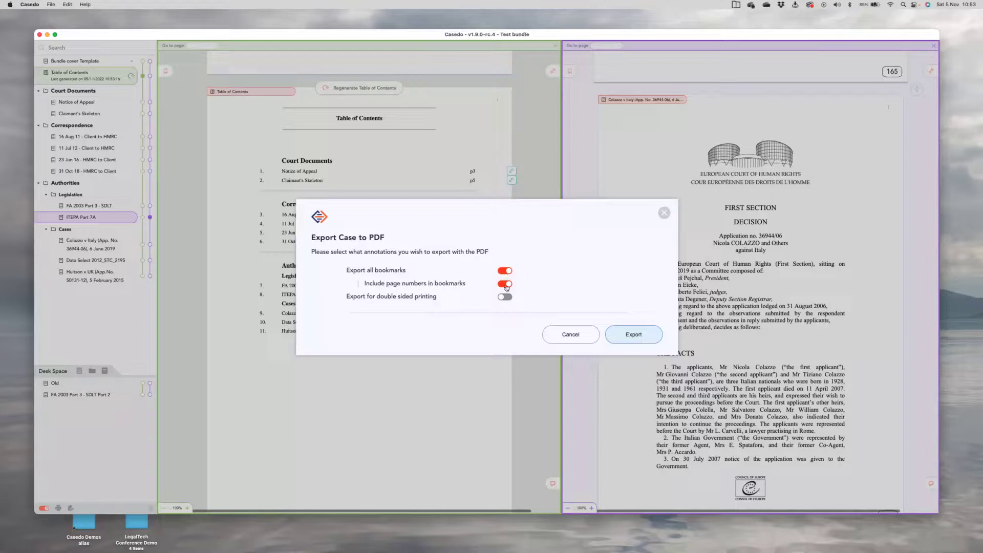
- Export the bundle as Test bundle.pdf with bookmark page numbers on and double-sided printing off
{"action": "left_click", "coordinate": [506, 285]}
{"action": "left_click", "coordinate": [506, 285]}
{"action": "left_click", "coordinate": [504, 298]}
{"action": "left_click", "coordinate": [504, 298]}
{"action": "left_click", "coordinate": [640, 338]}
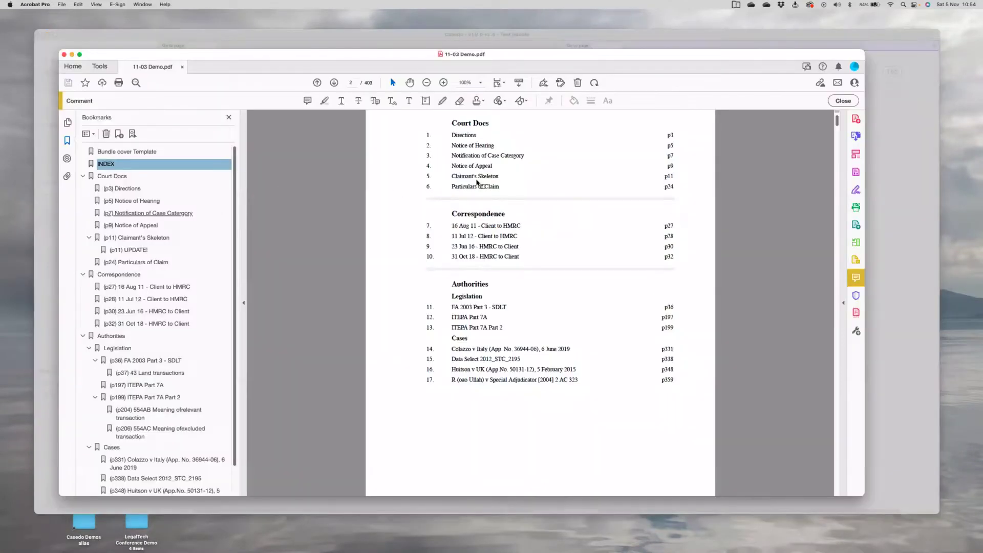
- Scroll the bundle index in Acrobat and follow its Notice of Hearing link
{"action": "scroll", "coordinate": [476, 182], "scroll_direction": "up", "scroll_amount": 5}
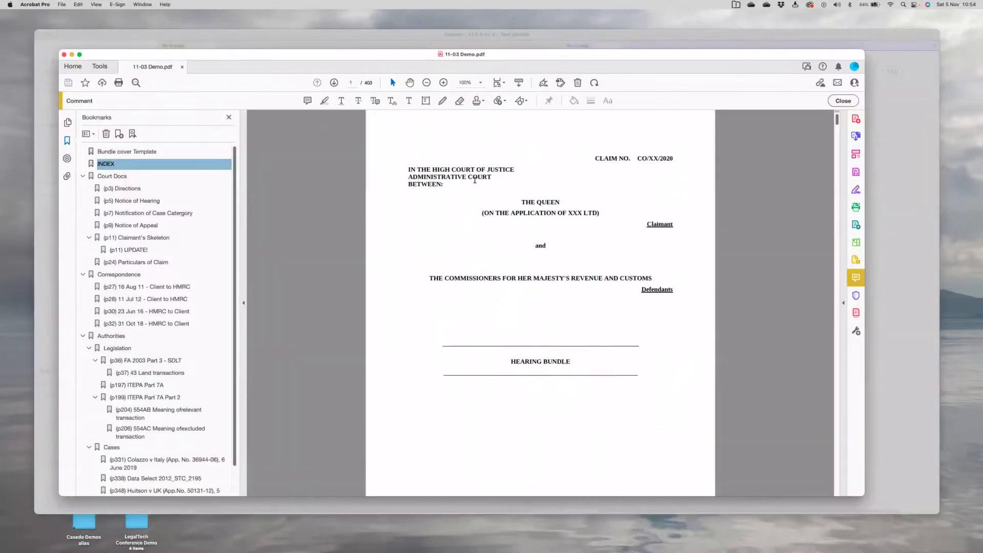
{"action": "left_click_drag", "start_coordinate": [251, 54], "coordinate": [250, 38]}
{"action": "scroll", "coordinate": [448, 273], "scroll_direction": "down", "scroll_amount": 5}
{"action": "scroll", "coordinate": [448, 273], "scroll_direction": "down", "scroll_amount": 10}
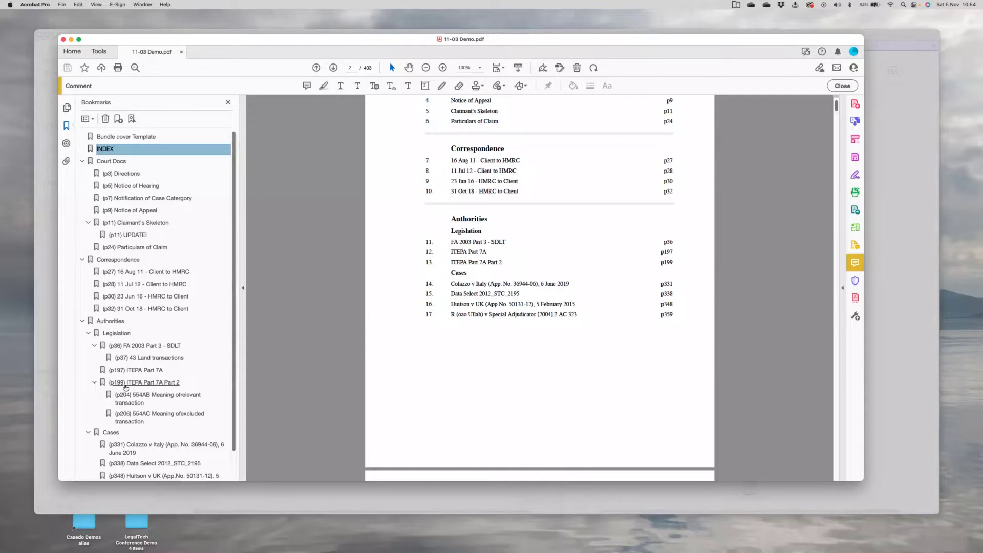
{"action": "scroll", "coordinate": [527, 338], "scroll_direction": "up", "scroll_amount": 5}
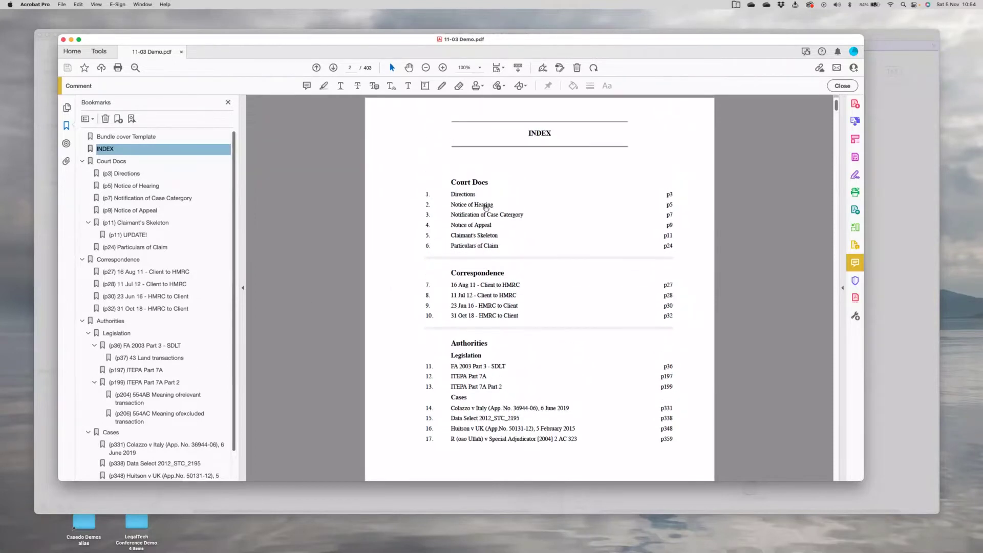
{"action": "left_click", "coordinate": [474, 204]}
{"action": "scroll", "coordinate": [504, 326], "scroll_direction": "down", "scroll_amount": 4}
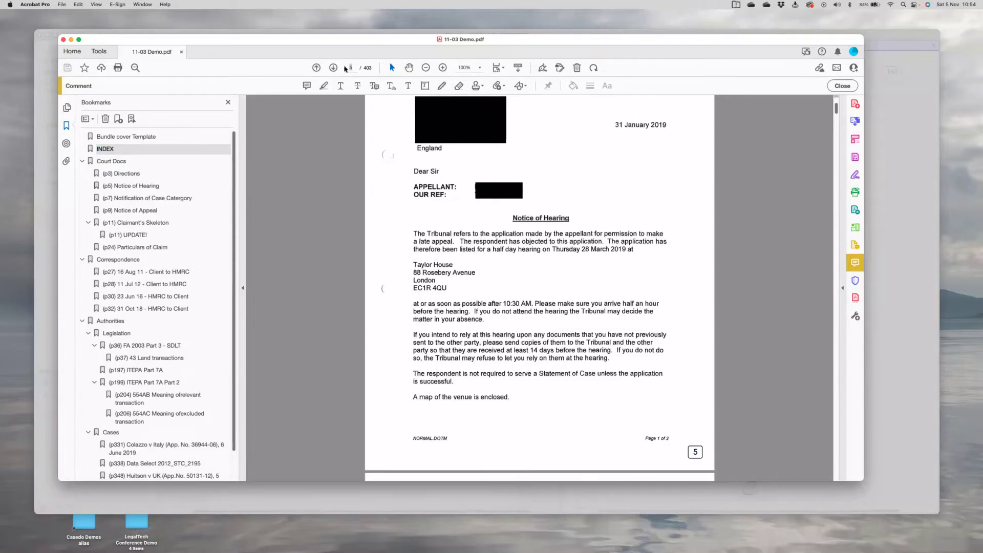
- Go to page 14 of the bundle and scroll around it
{"action": "type", "text": "14"}
{"action": "key", "text": "Return"}
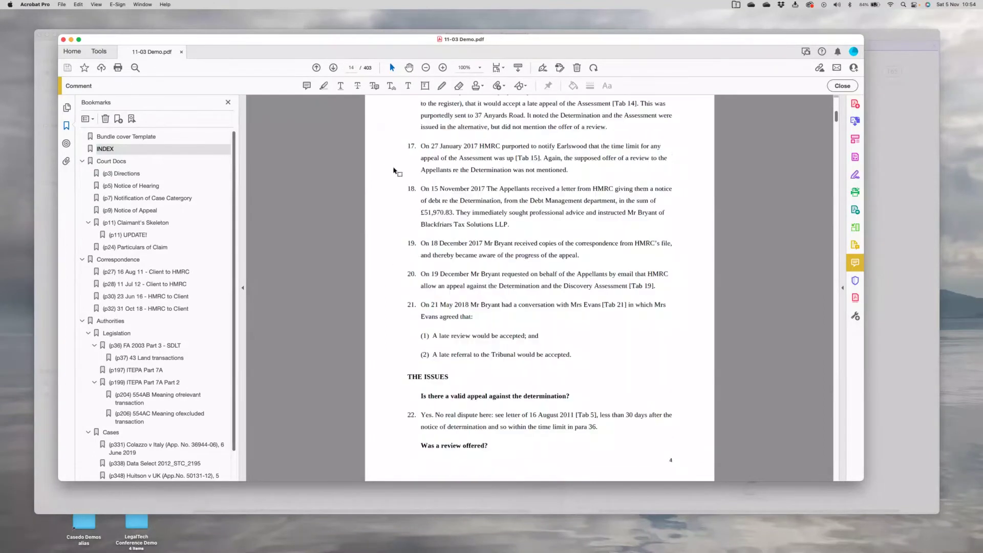
{"action": "scroll", "coordinate": [511, 290], "scroll_direction": "down", "scroll_amount": 3}
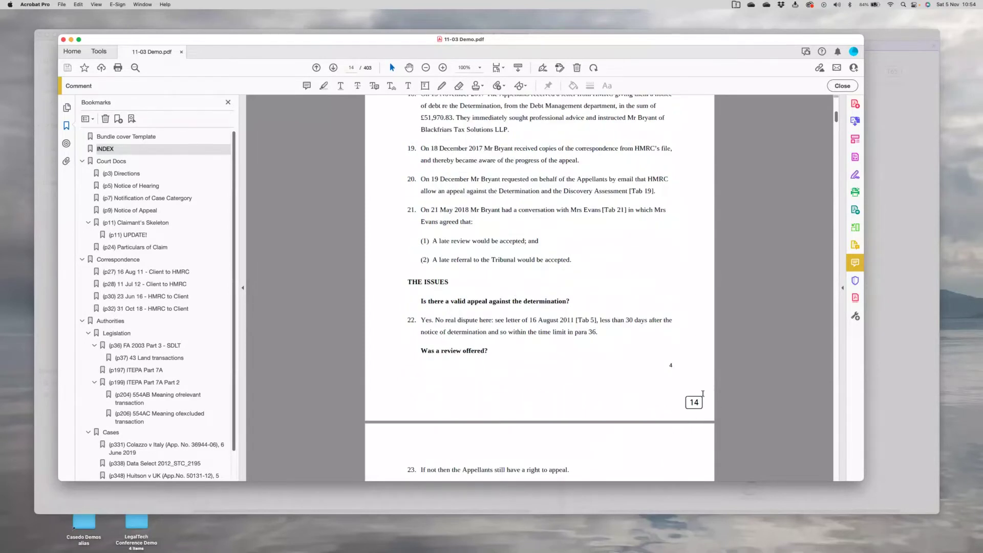
{"action": "scroll", "coordinate": [546, 320], "scroll_direction": "down", "scroll_amount": 3}
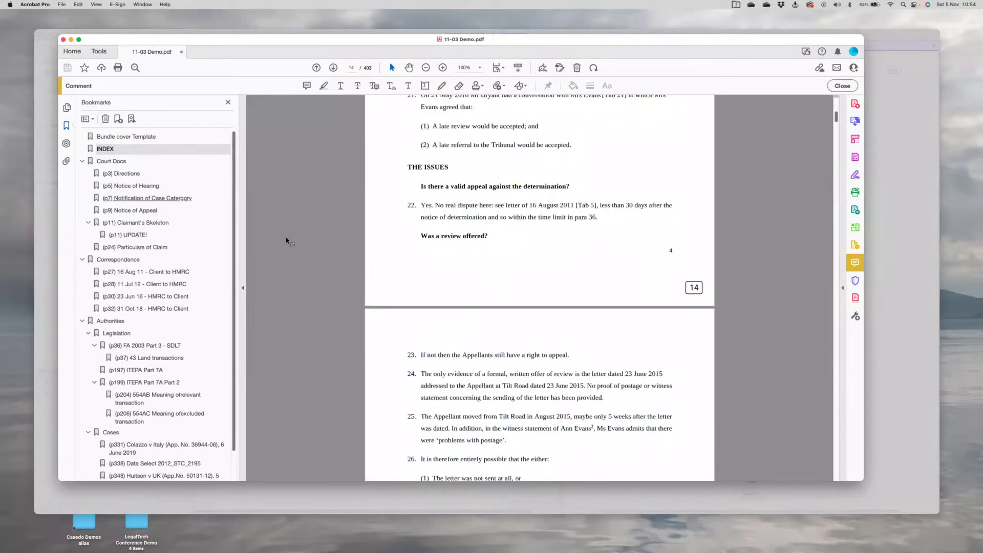
{"action": "scroll", "coordinate": [562, 258], "scroll_direction": "up", "scroll_amount": 8}
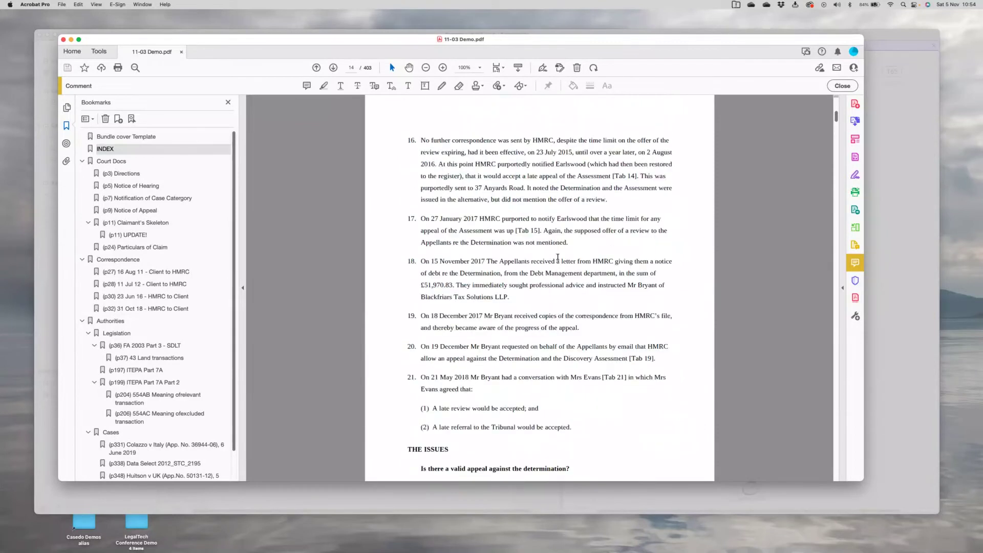
{"action": "scroll", "coordinate": [558, 258], "scroll_direction": "up", "scroll_amount": 20}
{"action": "scroll", "coordinate": [609, 265], "scroll_direction": "down", "scroll_amount": 4}
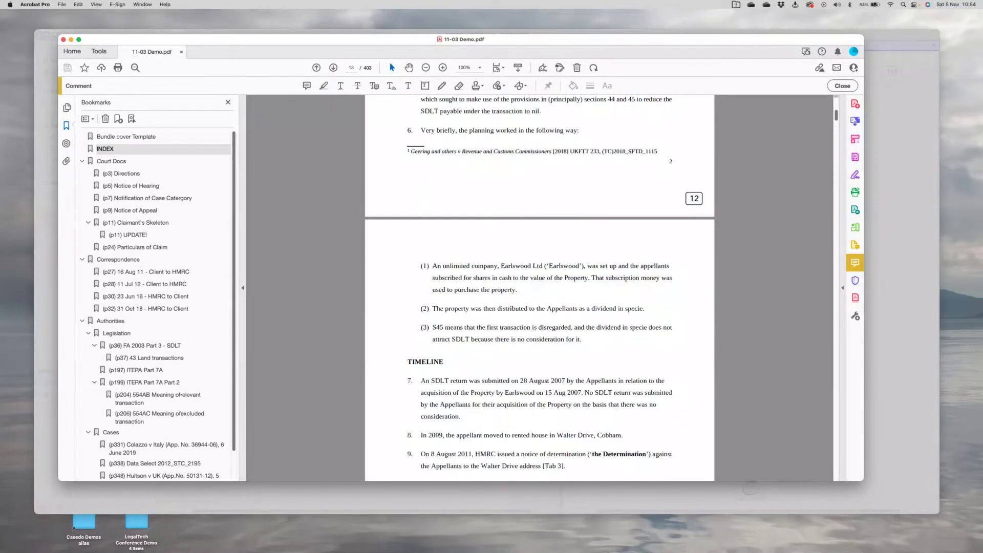